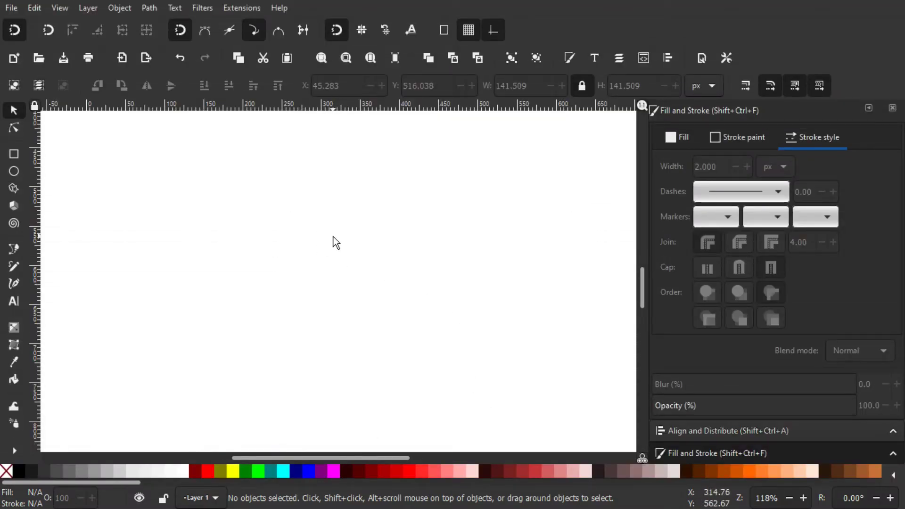
Step: Draw a straight horizontal line near the top of the page with the Bezier tool
{"action": "left_click", "coordinate": [15, 248]}
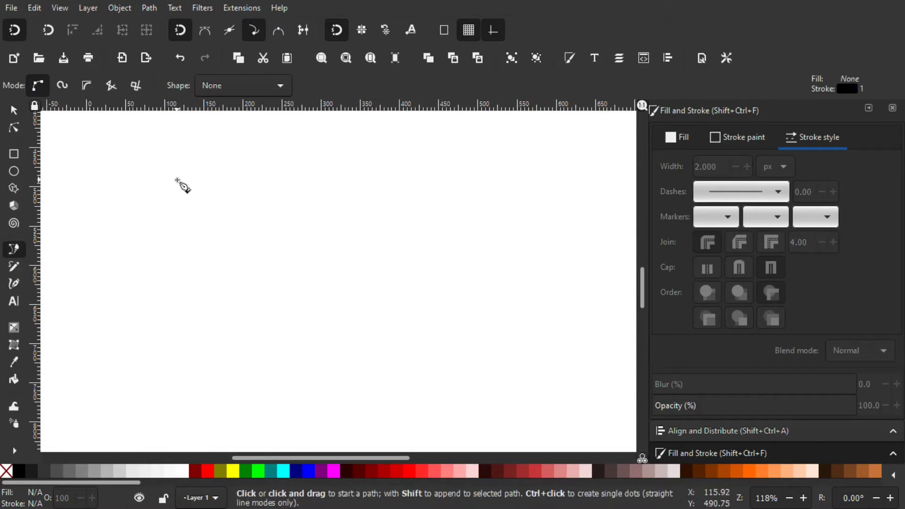
{"action": "left_click", "coordinate": [176, 161]}
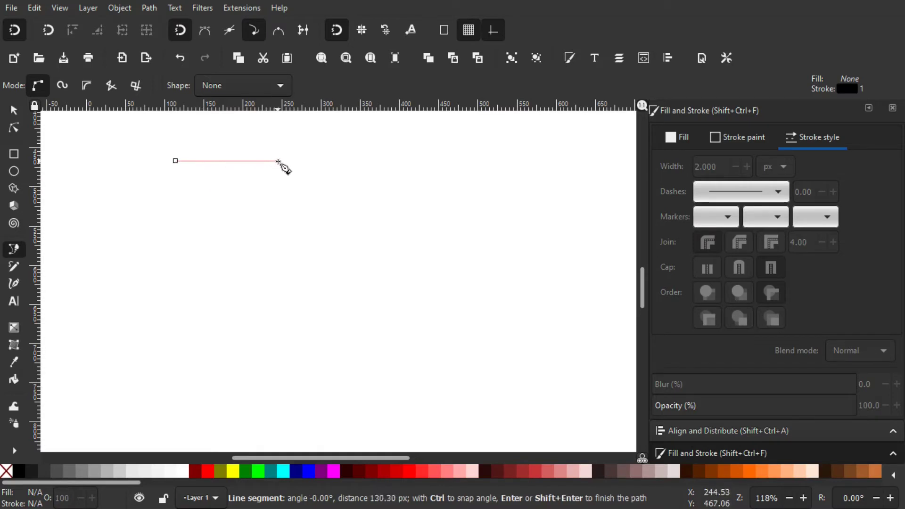
{"action": "left_click", "coordinate": [281, 160]}
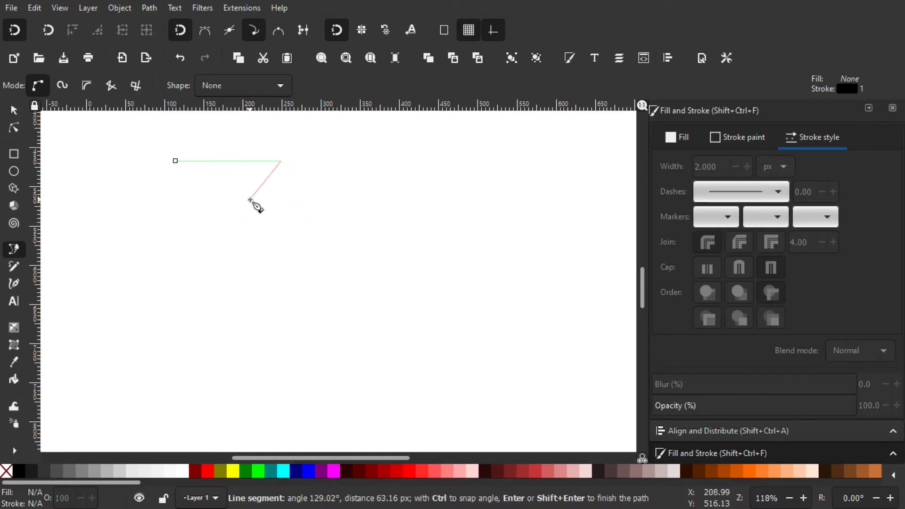
{"action": "key", "text": "Return"}
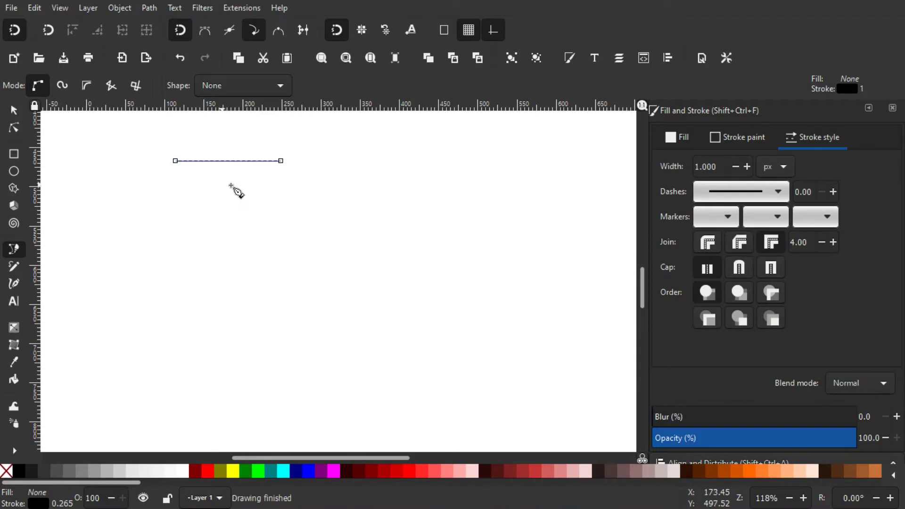
Step: Set the line's width to 200 px
{"action": "left_click", "coordinate": [14, 113]}
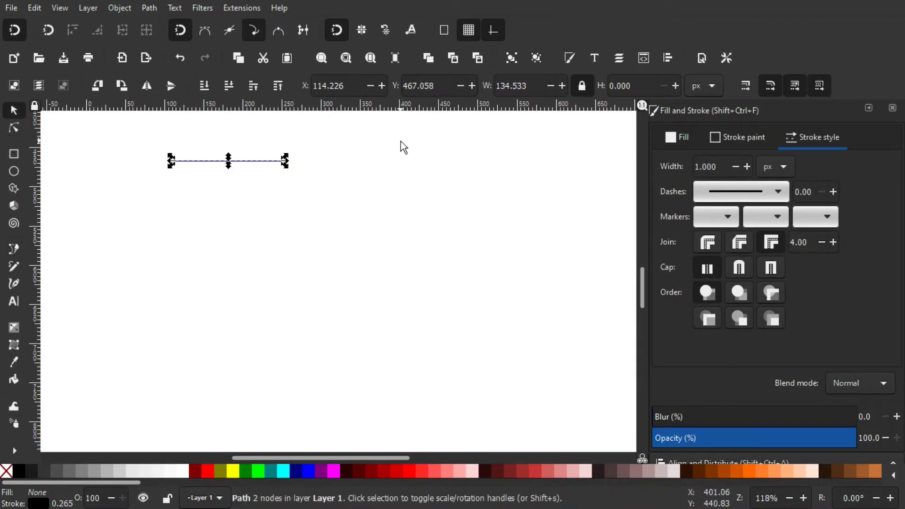
{"action": "left_click_drag", "start_coordinate": [400, 141], "coordinate": [382, 154]}
{"action": "triple_click", "coordinate": [528, 89]}
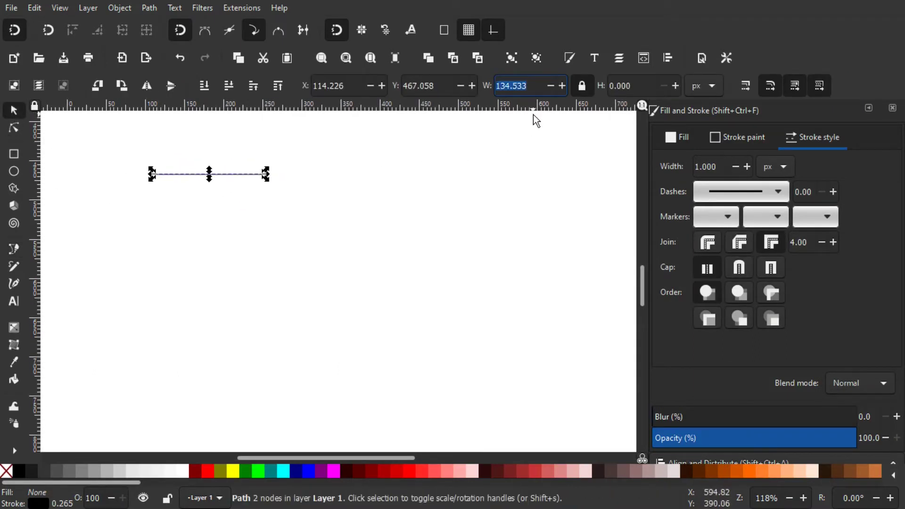
{"action": "type", "text": "100"}
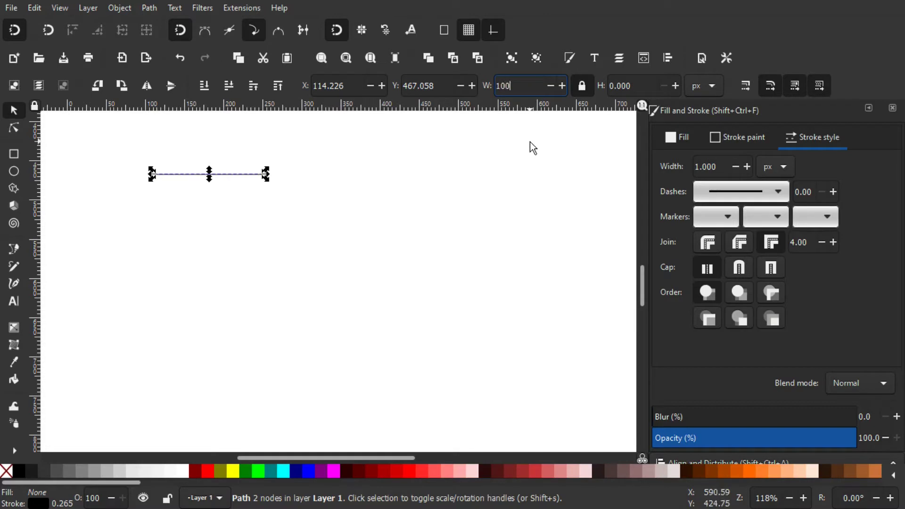
{"action": "key", "text": "BackSpace"}
{"action": "type", "text": "200"}
{"action": "key", "text": "Return"}
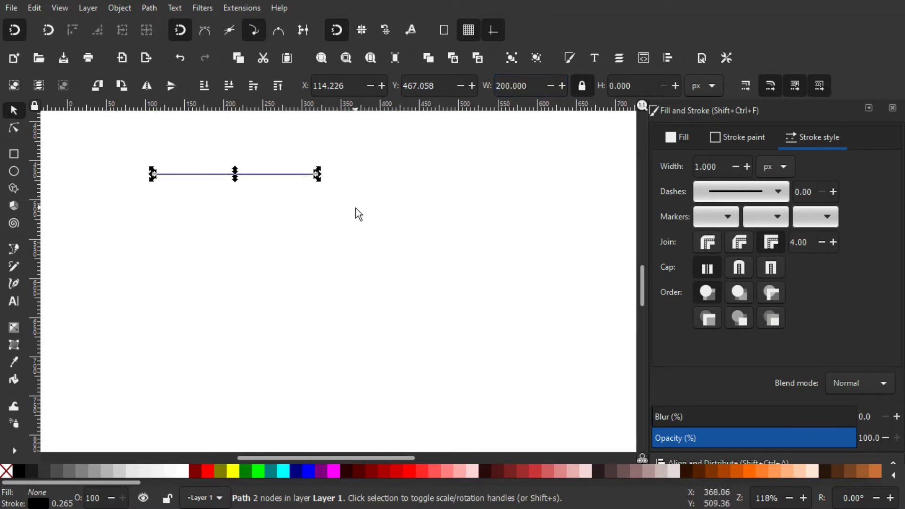
{"action": "left_click", "coordinate": [351, 230]}
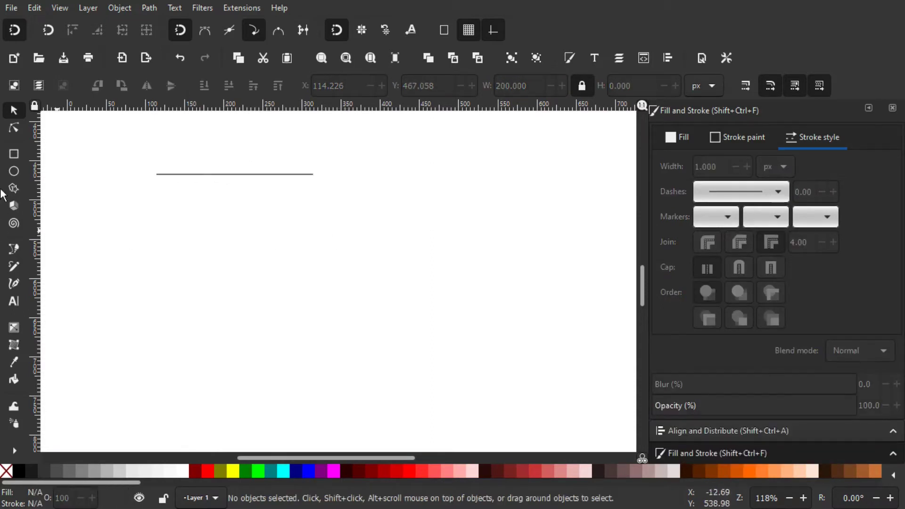
Step: Draw a perfect circle below the line and resize it to 100 px wide
{"action": "left_click", "coordinate": [18, 169]}
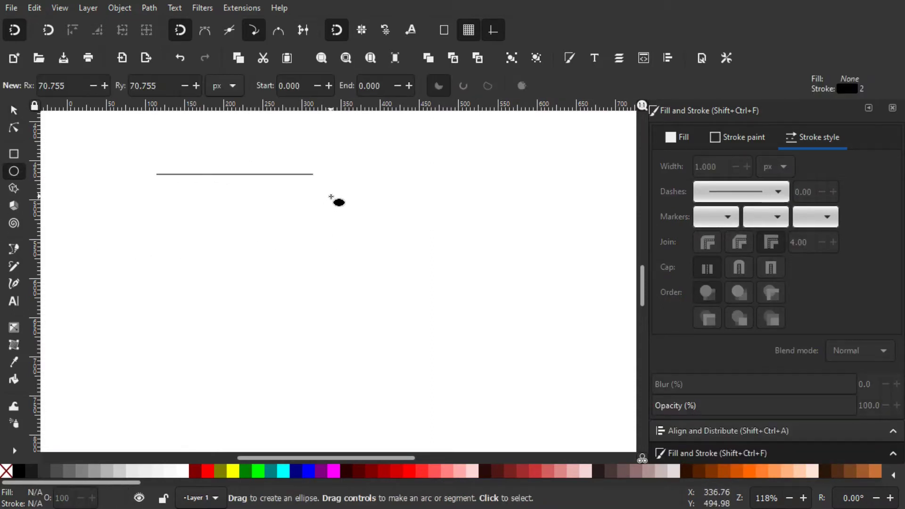
{"action": "left_click_drag", "start_coordinate": [318, 224], "coordinate": [12, 111]}
{"action": "left_click", "coordinate": [13, 112]}
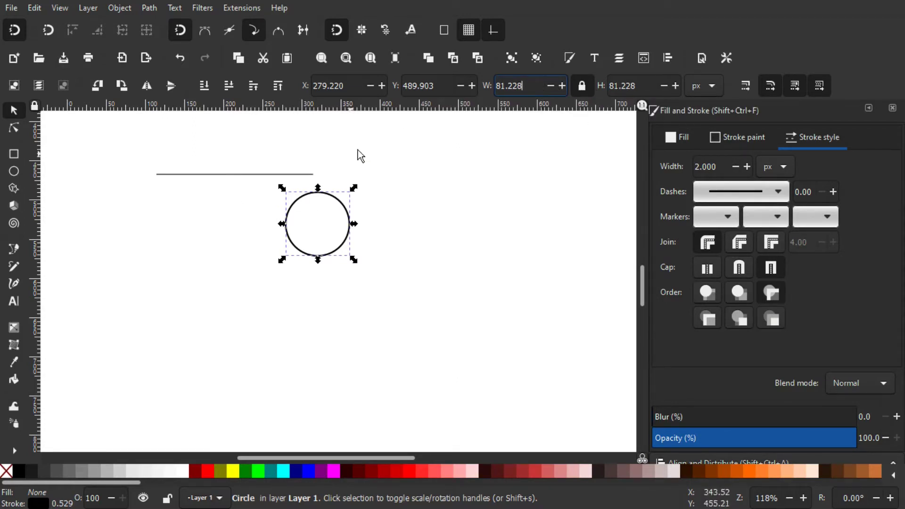
{"action": "double_click", "coordinate": [518, 85]}
{"action": "type", "text": "100"}
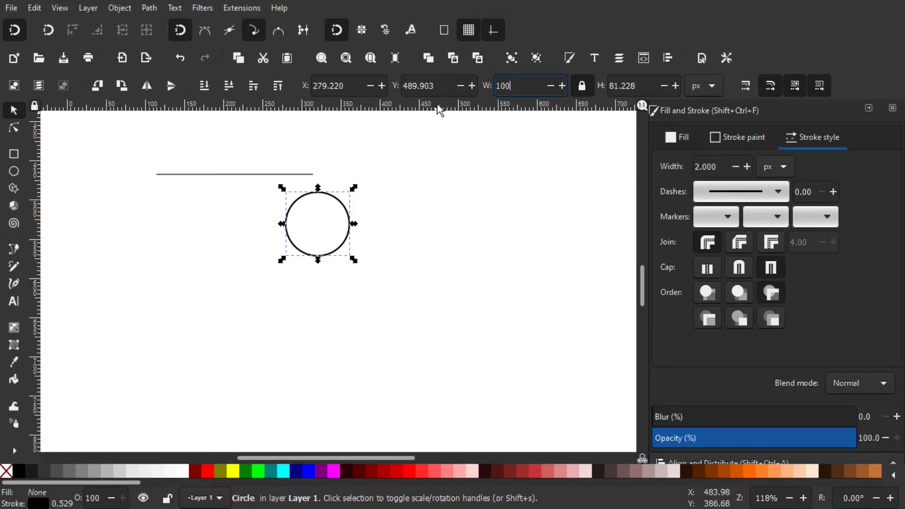
{"action": "key", "text": "Return"}
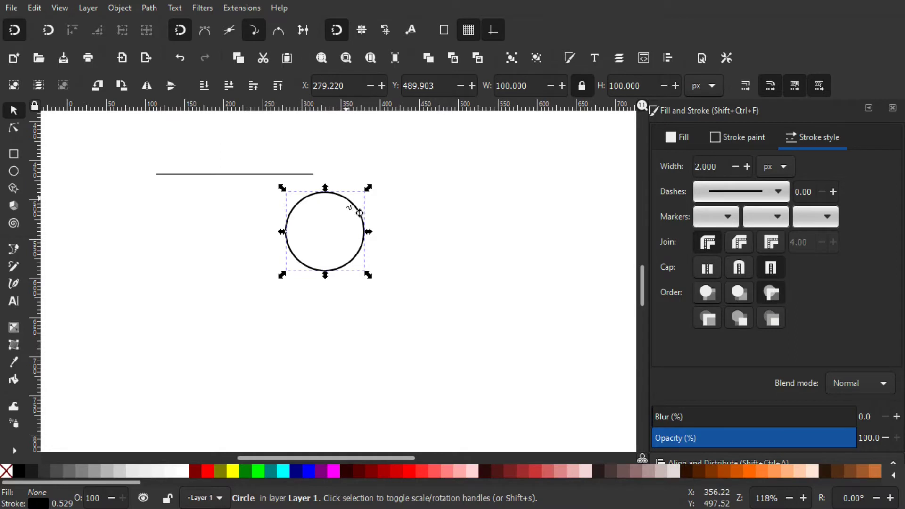
Step: Enable quadrant-point snapping and snap the circle's top onto the line's right end
{"action": "left_click", "coordinate": [279, 31]}
{"action": "left_click_drag", "start_coordinate": [341, 199], "coordinate": [330, 185]}
{"action": "left_click", "coordinate": [152, 153]}
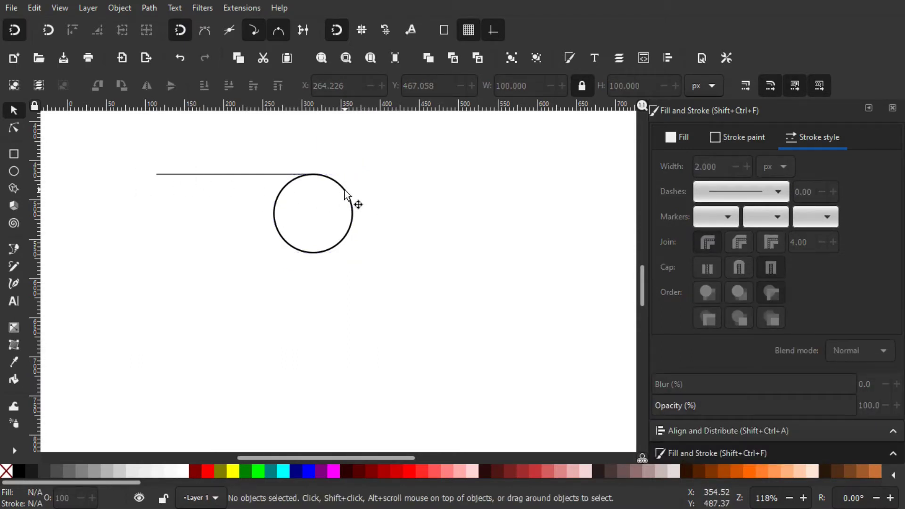
Step: Duplicate the line and move the copy tangent to the circle's bottom
{"action": "left_click", "coordinate": [227, 176]}
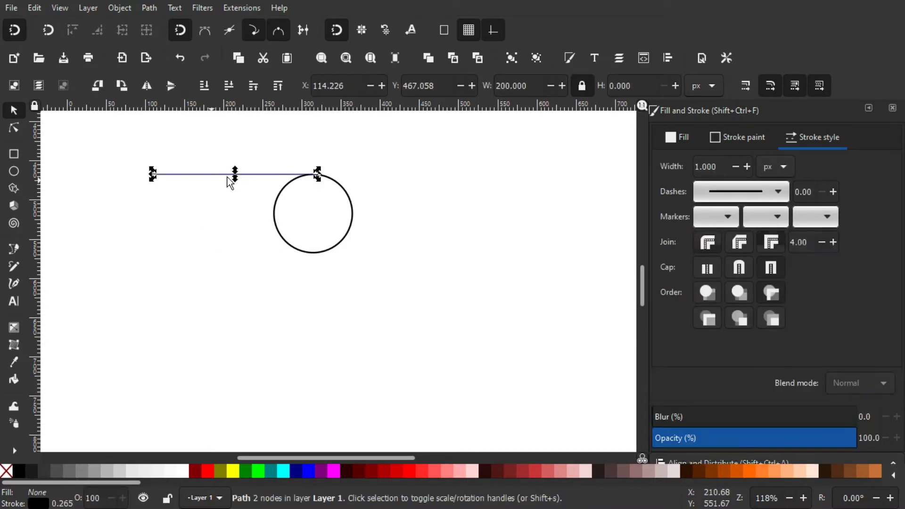
{"action": "key", "text": "ctrl"}
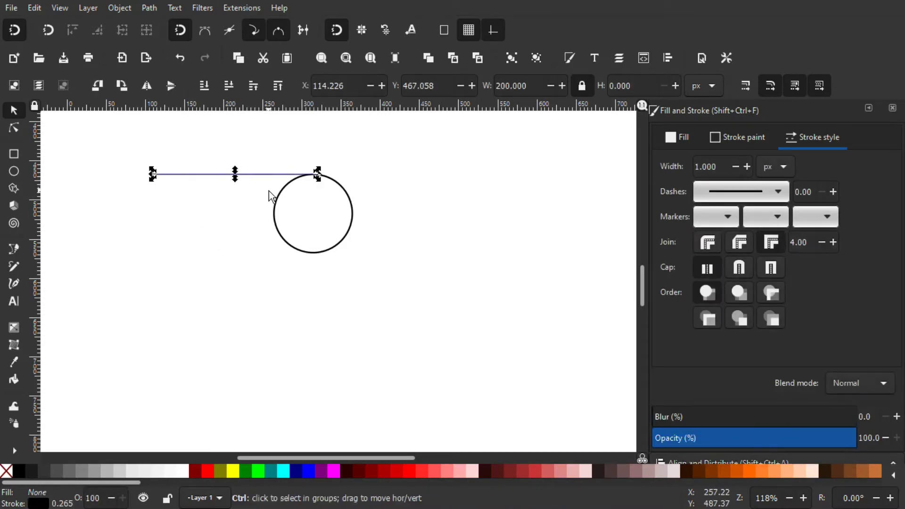
{"action": "left_click_drag", "start_coordinate": [273, 176], "coordinate": [307, 266]}
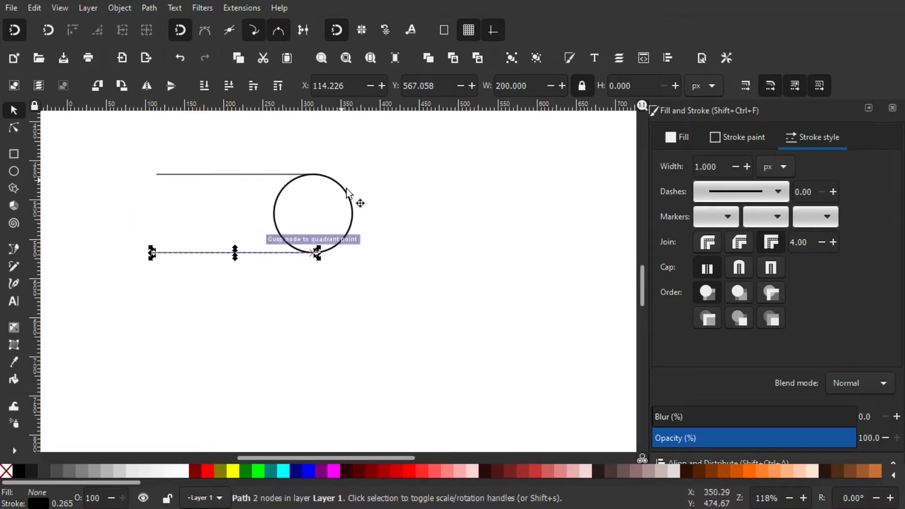
{"action": "left_click", "coordinate": [366, 250]}
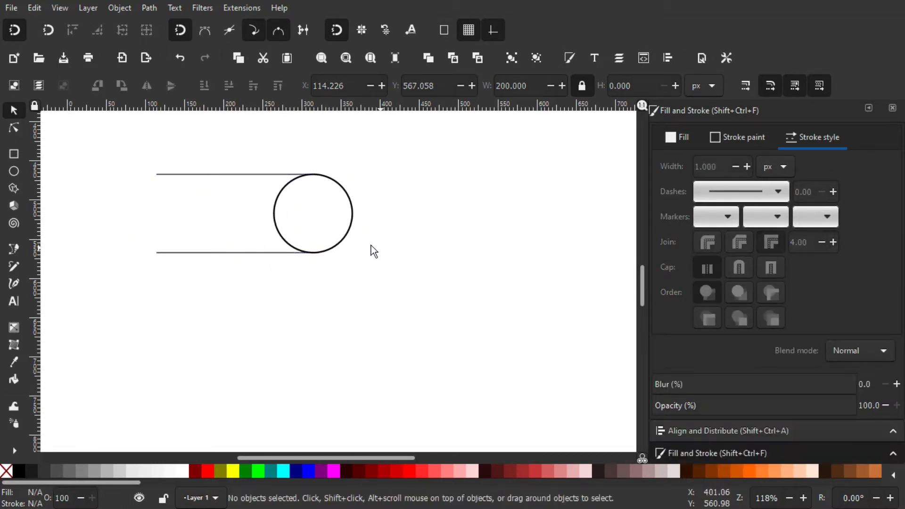
Step: Place a copy of the circle 200 px left and 100 px lower
{"action": "left_click_drag", "start_coordinate": [364, 211], "coordinate": [406, 177]}
{"action": "left_click", "coordinate": [391, 163]}
{"action": "left_click_drag", "start_coordinate": [415, 249], "coordinate": [440, 220]}
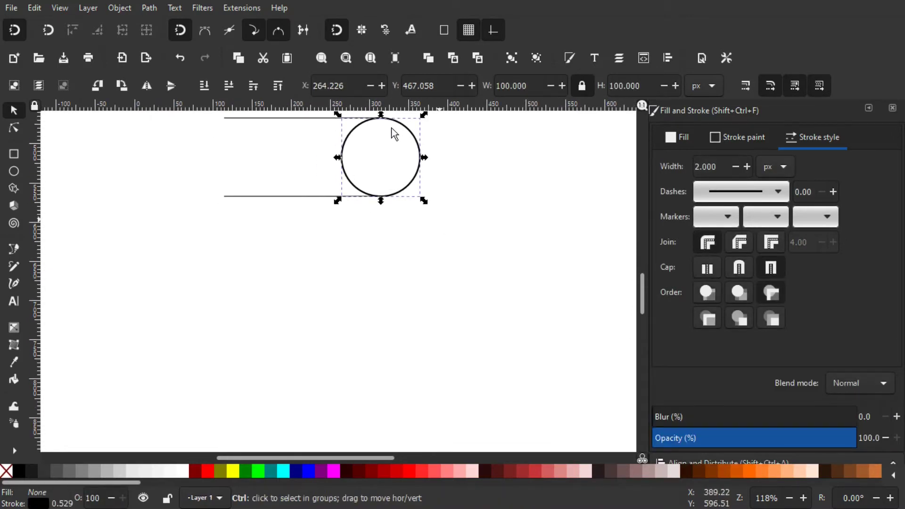
{"action": "left_click_drag", "start_coordinate": [404, 127], "coordinate": [245, 213]}
Step: Copy the line along the left circle's bottom and duplicate that circle
{"action": "left_click", "coordinate": [314, 196]}
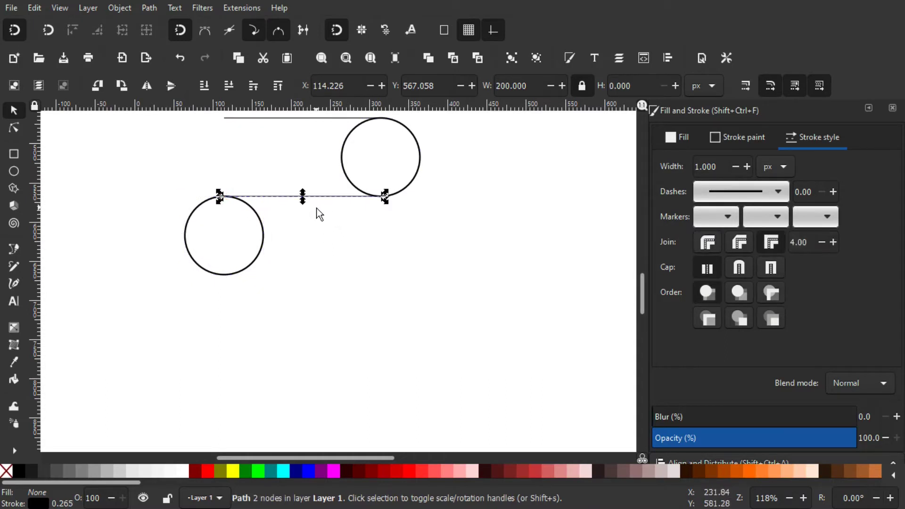
{"action": "left_click_drag", "start_coordinate": [319, 196], "coordinate": [310, 275]}
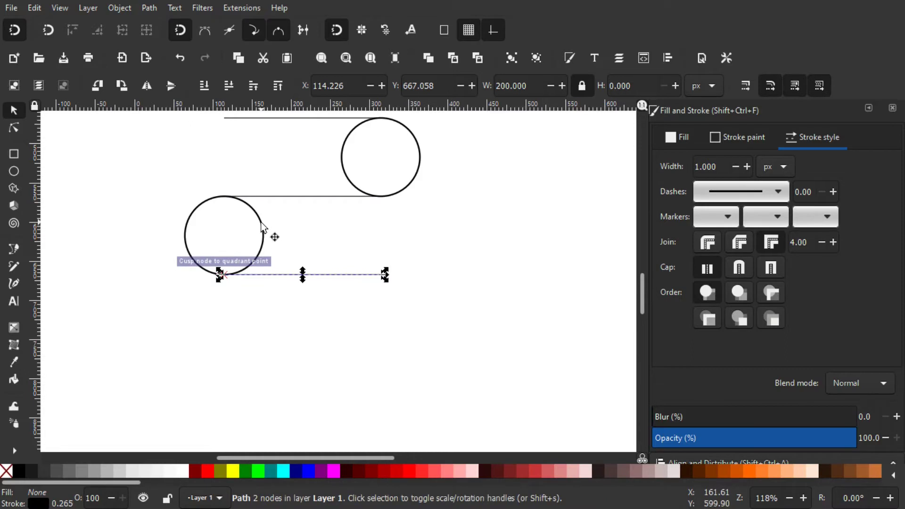
{"action": "left_click", "coordinate": [264, 240]}
{"action": "key", "text": "ctrl"}
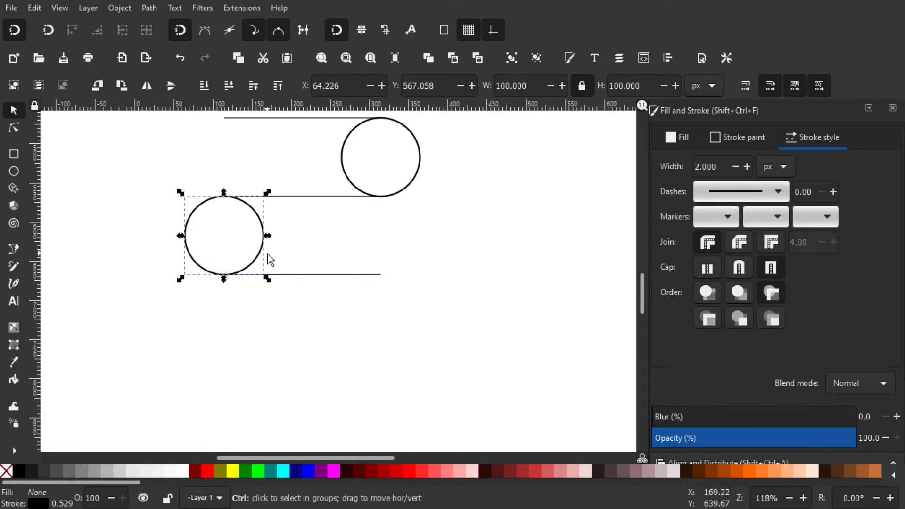
Step: Move the new circle copy down and to the right
{"action": "left_click_drag", "start_coordinate": [247, 204], "coordinate": [395, 285]}
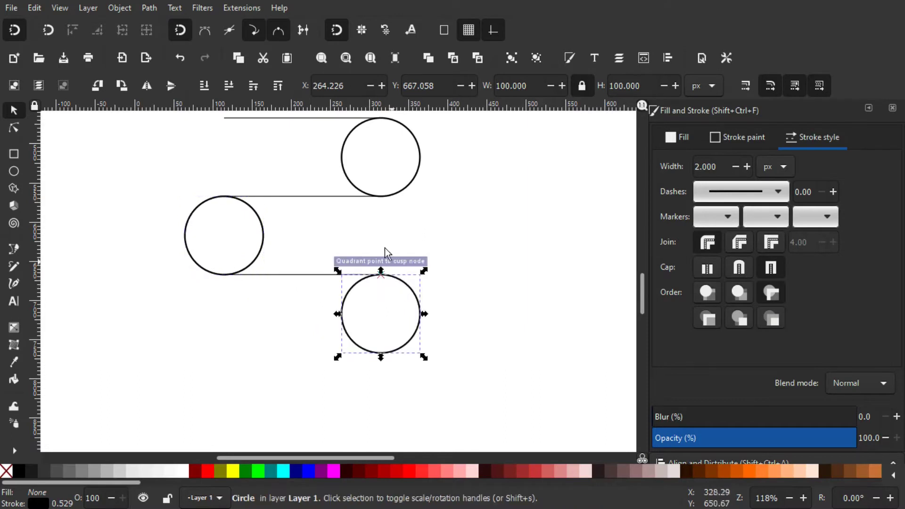
{"action": "scroll", "coordinate": [404, 211], "scroll_direction": "down", "scroll_amount": 4}
{"action": "scroll", "coordinate": [404, 210], "scroll_direction": "right", "scroll_amount": 2}
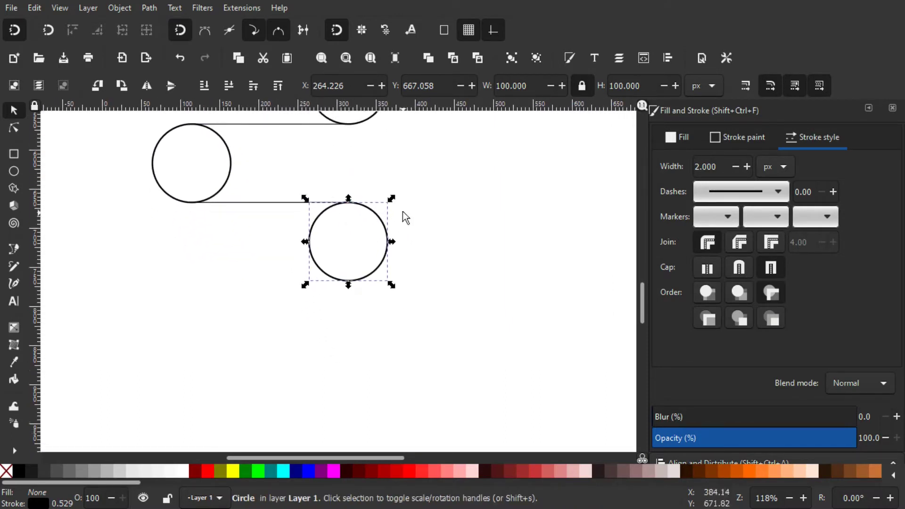
{"action": "left_click", "coordinate": [321, 278]}
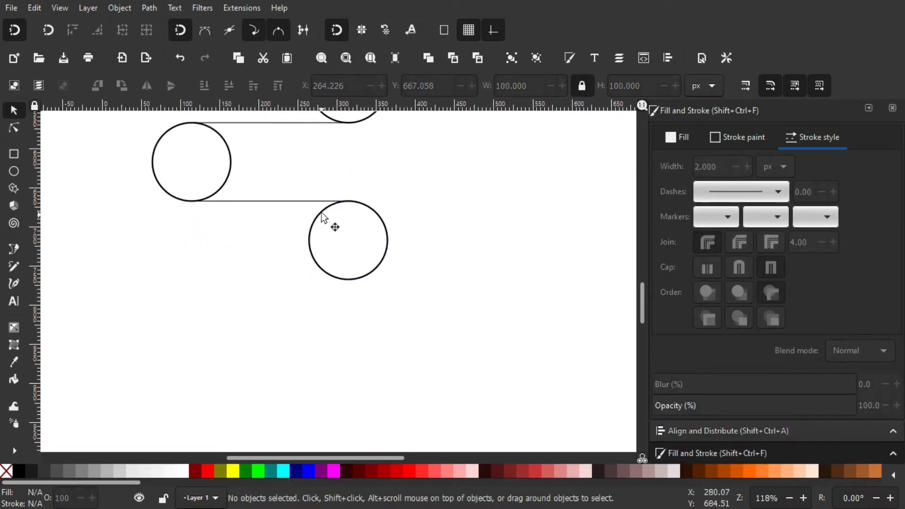
Step: Shorten the lower connecting line to 100 px and snap it under the lower circle
{"action": "left_click", "coordinate": [284, 215]}
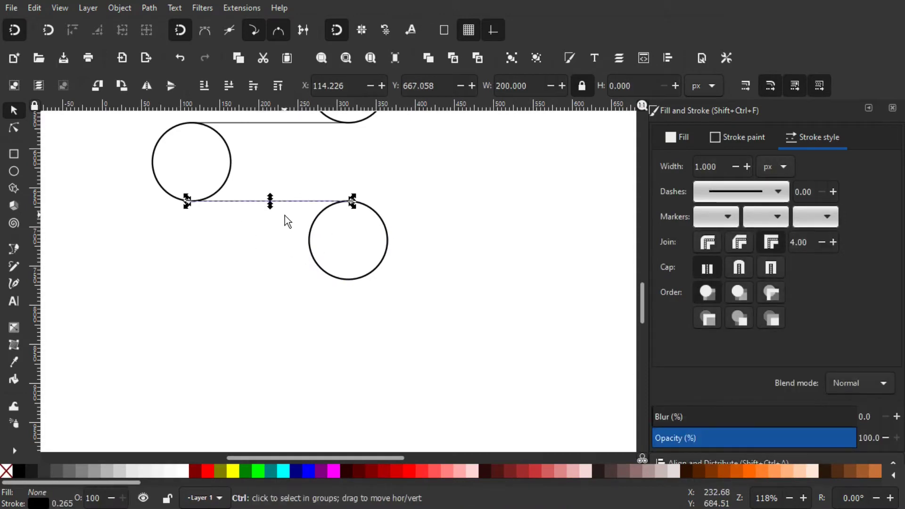
{"action": "left_click", "coordinate": [511, 86]}
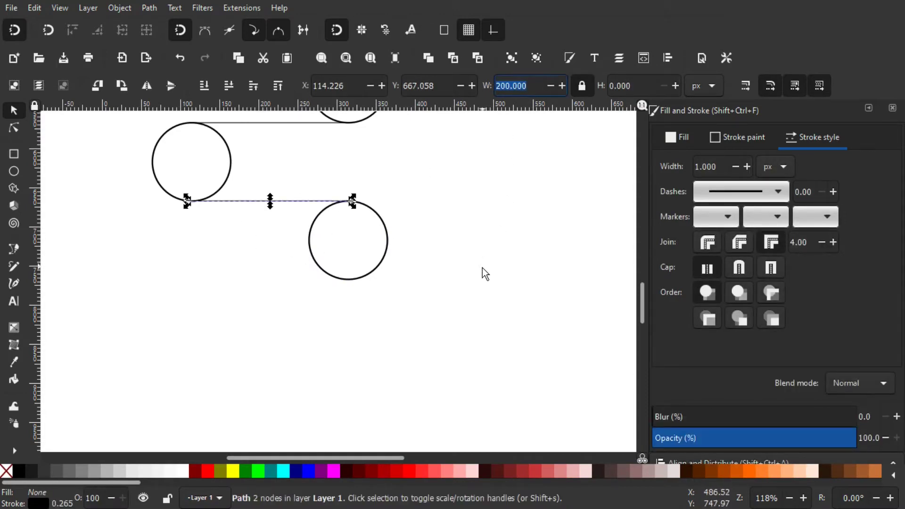
{"action": "type", "text": "1"}
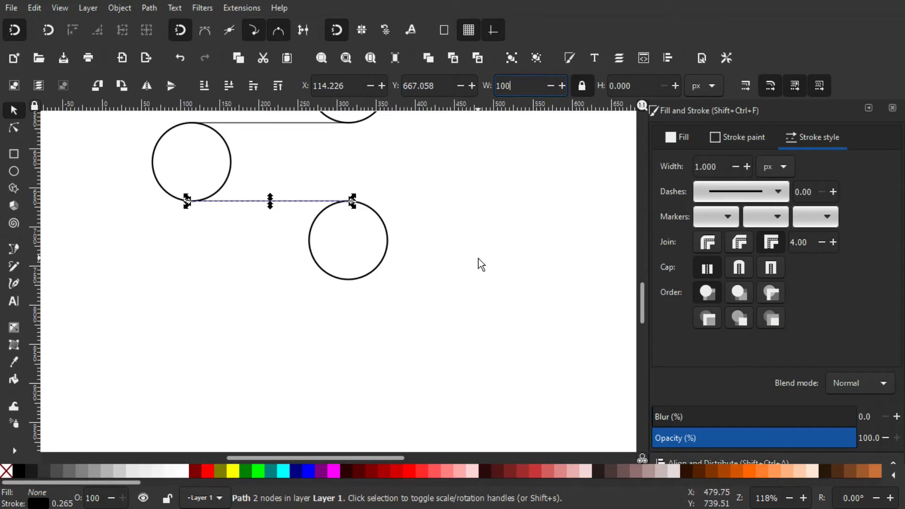
{"action": "key", "text": "Return"}
{"action": "left_click_drag", "start_coordinate": [264, 201], "coordinate": [333, 289]}
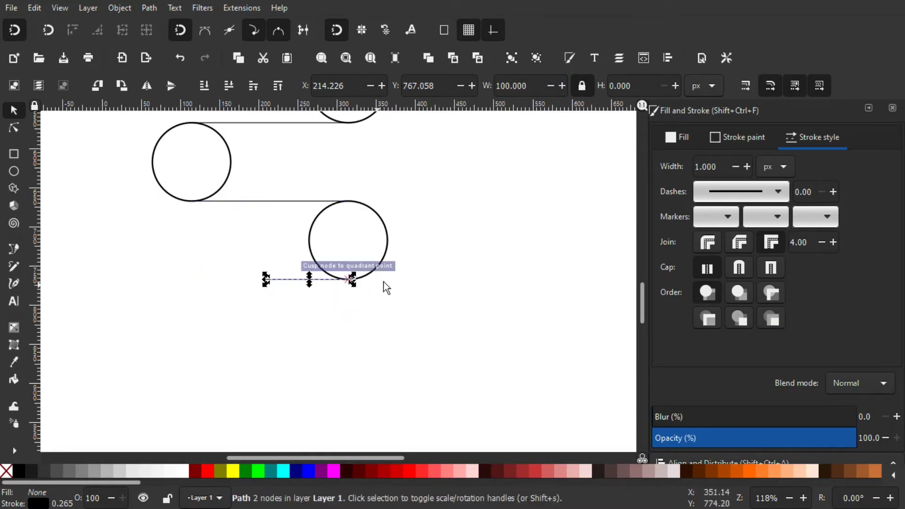
Step: Resize a circle to 50 px and hang it below the line's left end
{"action": "left_click", "coordinate": [382, 258]}
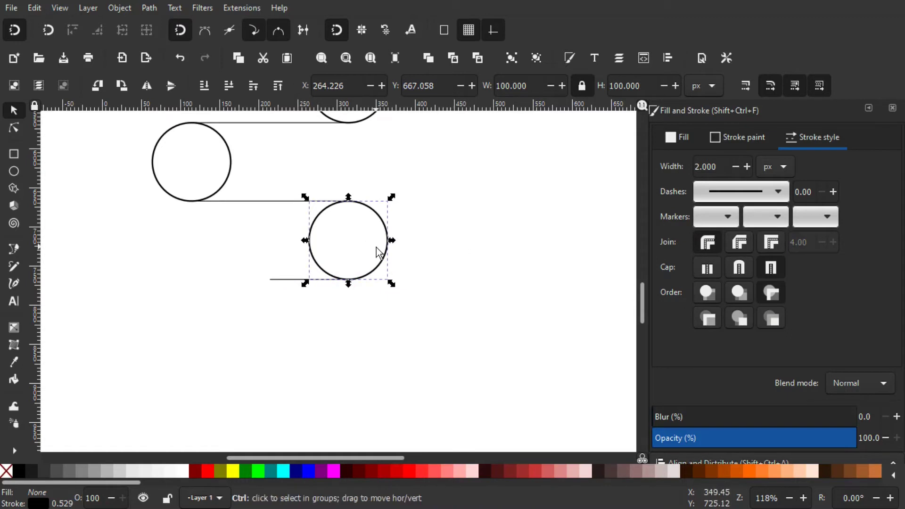
{"action": "triple_click", "coordinate": [526, 86]}
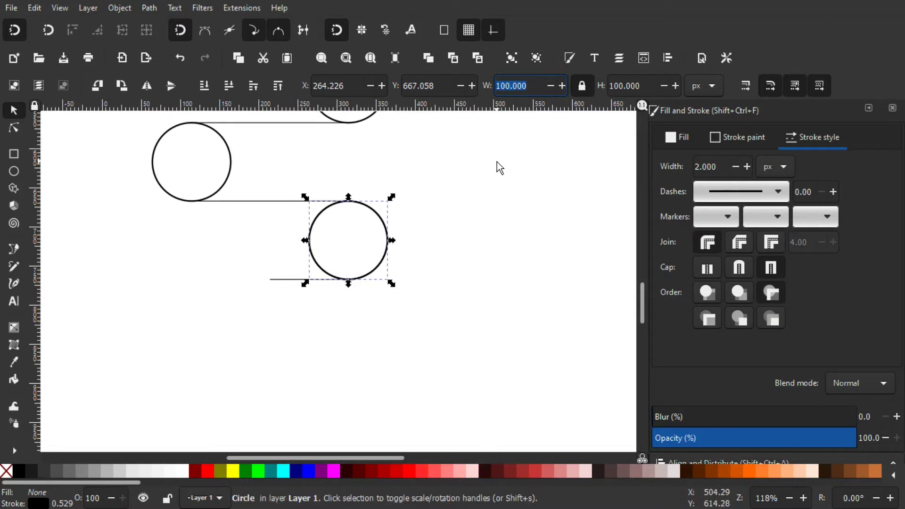
{"action": "type", "text": "50"}
{"action": "key", "text": "Return"}
{"action": "left_click_drag", "start_coordinate": [329, 213], "coordinate": [267, 251]}
{"action": "left_click", "coordinate": [314, 280]}
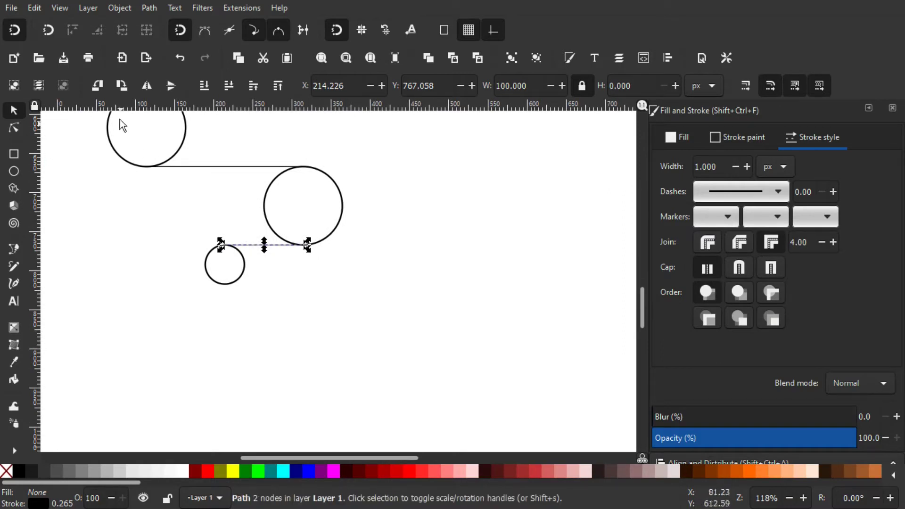
Step: Rotate the line 90° to vertical and snap it to the small circle's side
{"action": "left_click", "coordinate": [121, 86]}
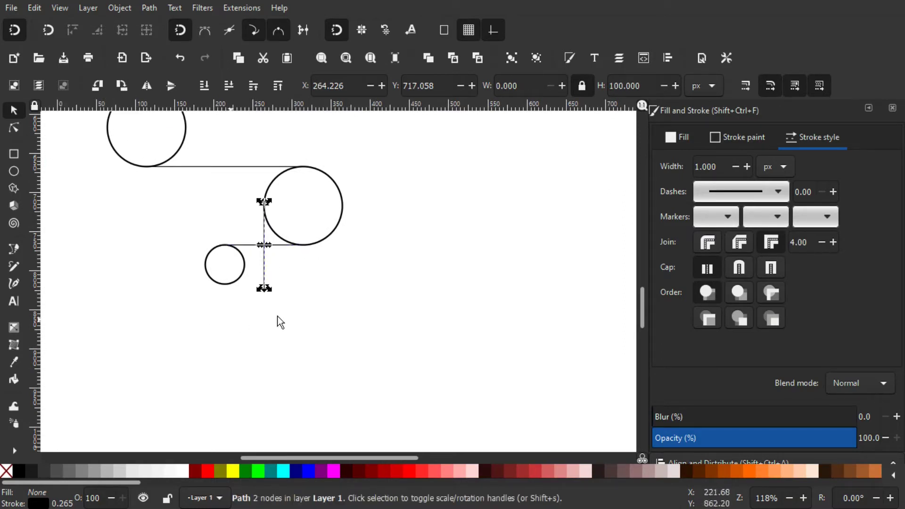
{"action": "left_click_drag", "start_coordinate": [264, 219], "coordinate": [199, 279]}
{"action": "left_click", "coordinate": [168, 186]}
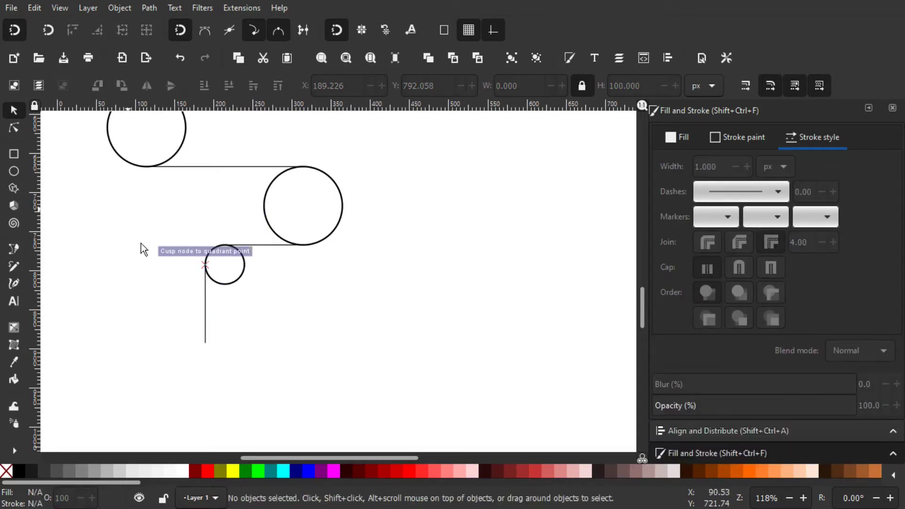
Step: Draw a vertical diameter line through the top circle from top to bottom point
{"action": "left_click_drag", "start_coordinate": [298, 243], "coordinate": [303, 301]}
{"action": "scroll", "coordinate": [315, 230], "scroll_direction": "down", "scroll_amount": 2}
{"action": "mouse_move", "coordinate": [328, 194]}
{"action": "left_mouse_down"}
{"action": "mouse_move", "coordinate": [298, 236]}
{"action": "mouse_move", "coordinate": [276, 229]}
{"action": "mouse_move", "coordinate": [253, 243]}
{"action": "mouse_move", "coordinate": [221, 295]}
{"action": "left_mouse_up"}
{"action": "scroll", "coordinate": [298, 236], "scroll_direction": "up", "scroll_amount": 1}
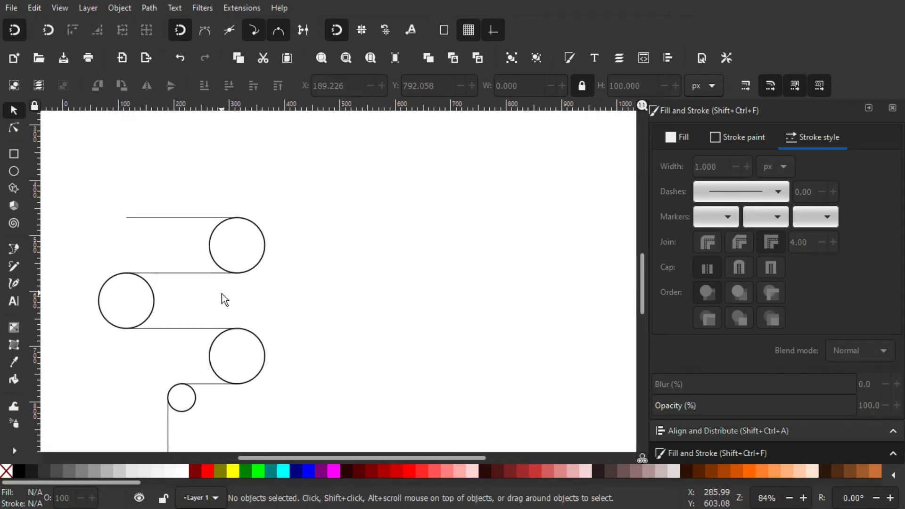
{"action": "scroll", "coordinate": [245, 250], "scroll_direction": "up", "scroll_amount": 2}
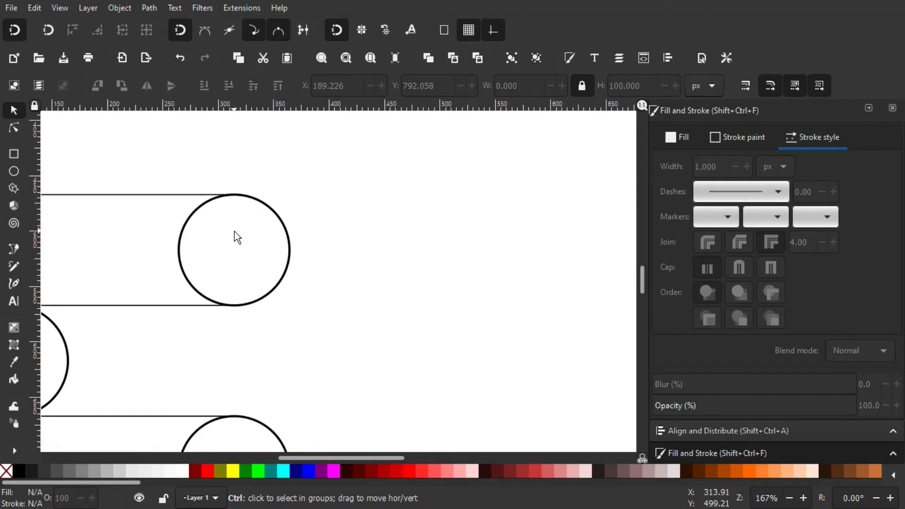
{"action": "left_click_drag", "start_coordinate": [247, 253], "coordinate": [308, 231]}
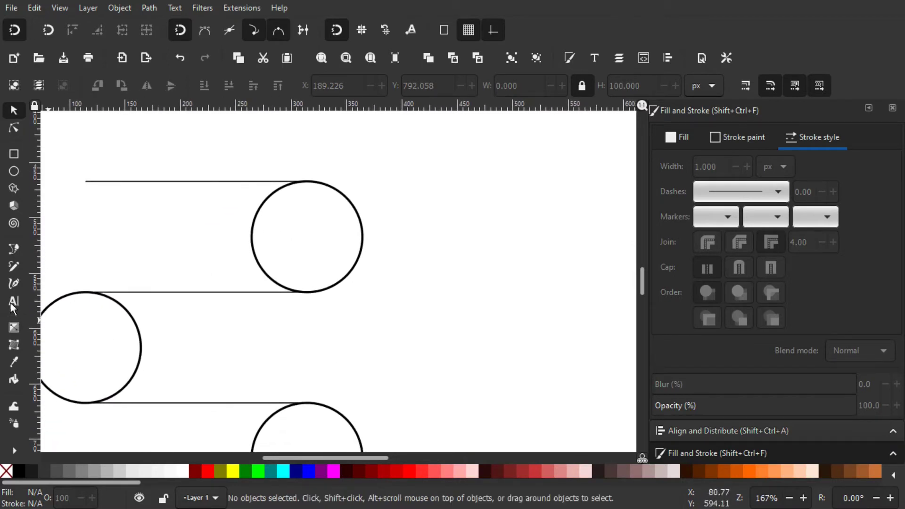
{"action": "left_click", "coordinate": [12, 250]}
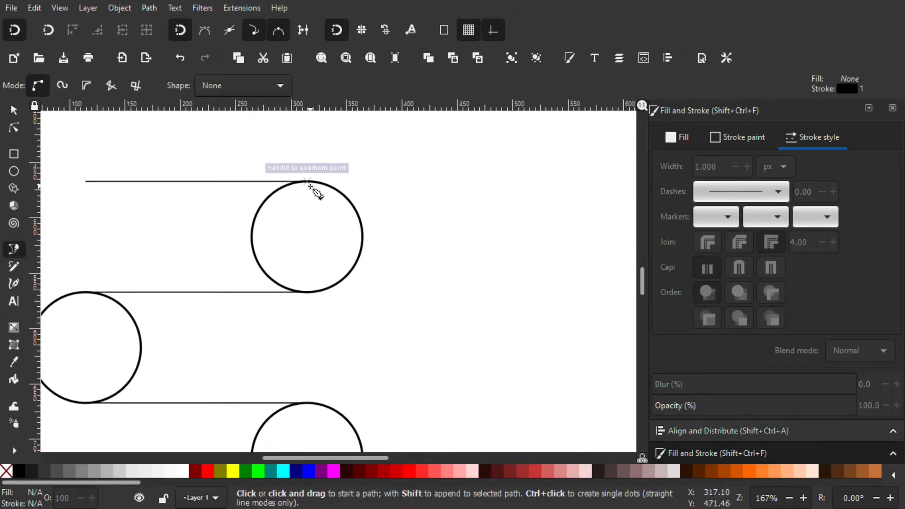
{"action": "left_click", "coordinate": [308, 182]}
{"action": "left_click", "coordinate": [310, 293]}
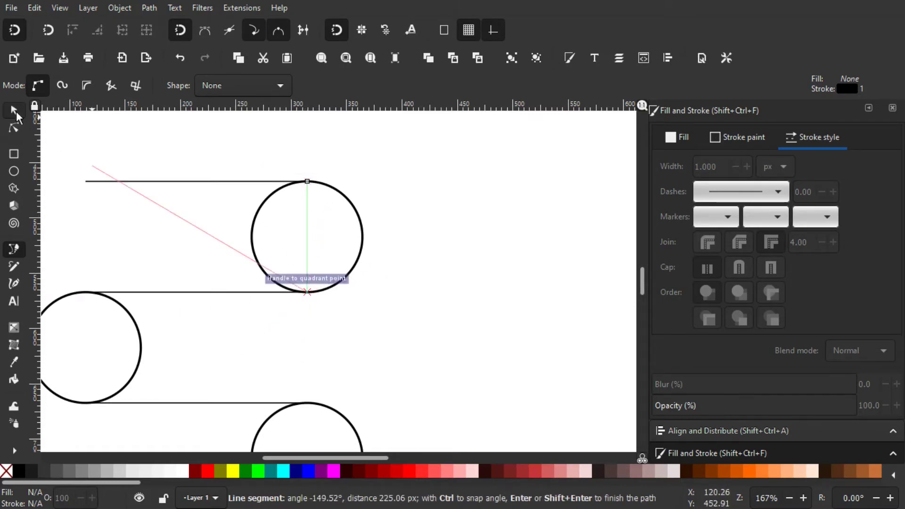
{"action": "left_click", "coordinate": [427, 225]}
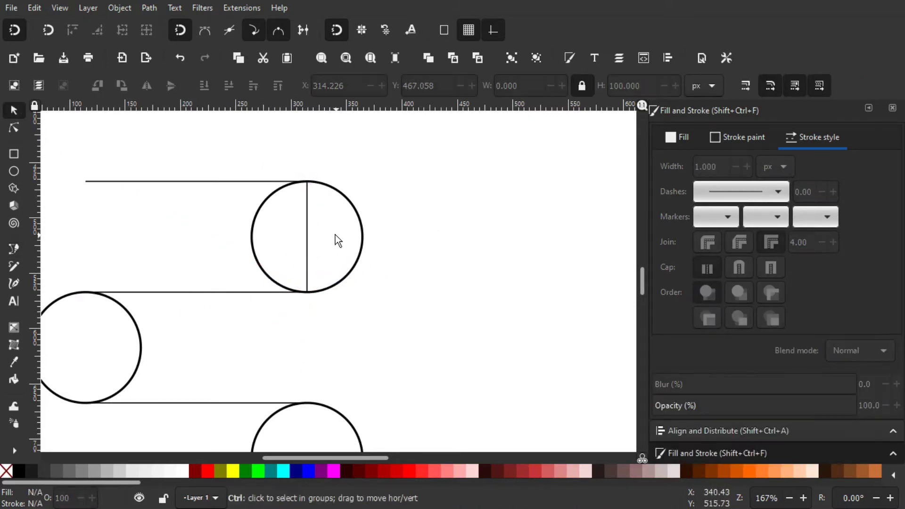
Step: Duplicate the diameter line into the left circle
{"action": "scroll", "coordinate": [336, 236], "scroll_direction": "down", "scroll_amount": 1}
{"action": "left_click", "coordinate": [315, 219]}
{"action": "left_click_drag", "start_coordinate": [320, 259], "coordinate": [341, 232]}
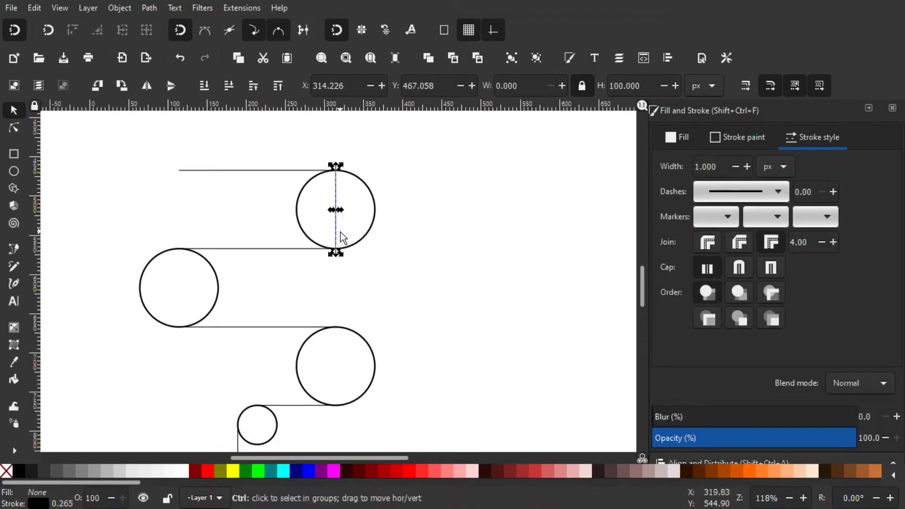
{"action": "key", "text": "ctrl+d"}
{"action": "left_click_drag", "start_coordinate": [336, 195], "coordinate": [330, 344]}
Step: Make a 50 px tall diameter copy and place it inside the small circle
{"action": "scroll", "coordinate": [327, 250], "scroll_direction": "down", "scroll_amount": 6}
{"action": "scroll", "coordinate": [327, 250], "scroll_direction": "down", "scroll_amount": 1}
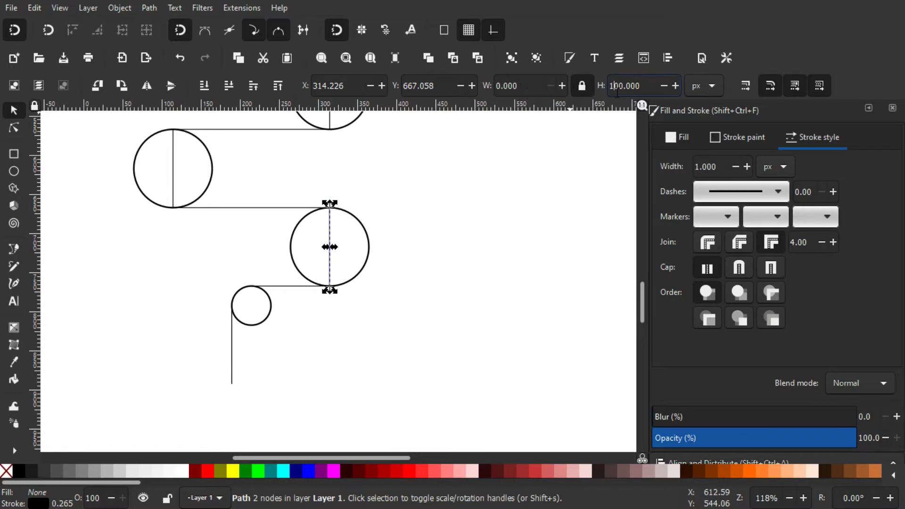
{"action": "key", "text": "ctrl+a"}
{"action": "type", "text": "50"}
{"action": "key", "text": "Return"}
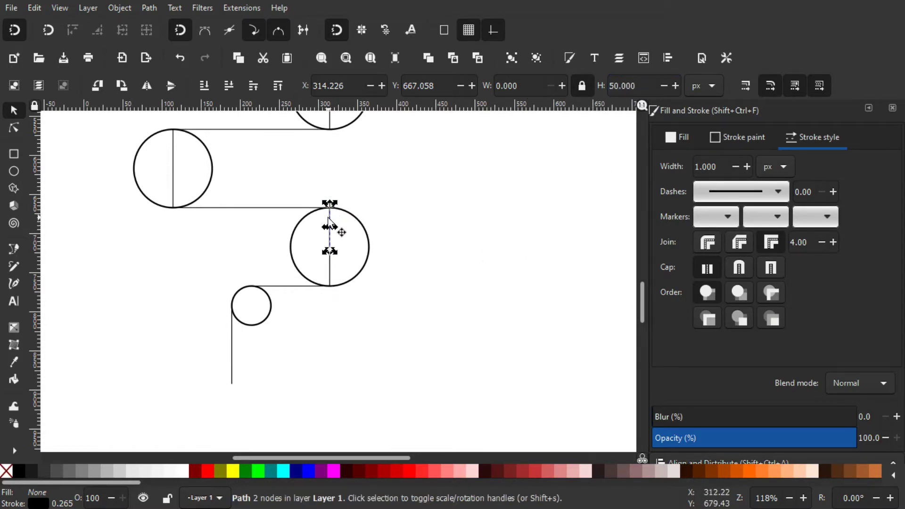
{"action": "left_click_drag", "start_coordinate": [329, 217], "coordinate": [254, 311]}
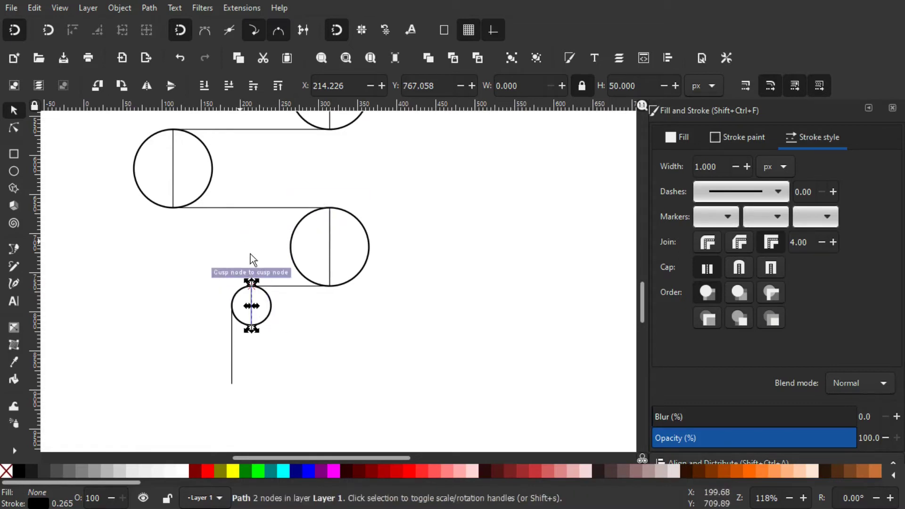
{"action": "left_click", "coordinate": [243, 302]}
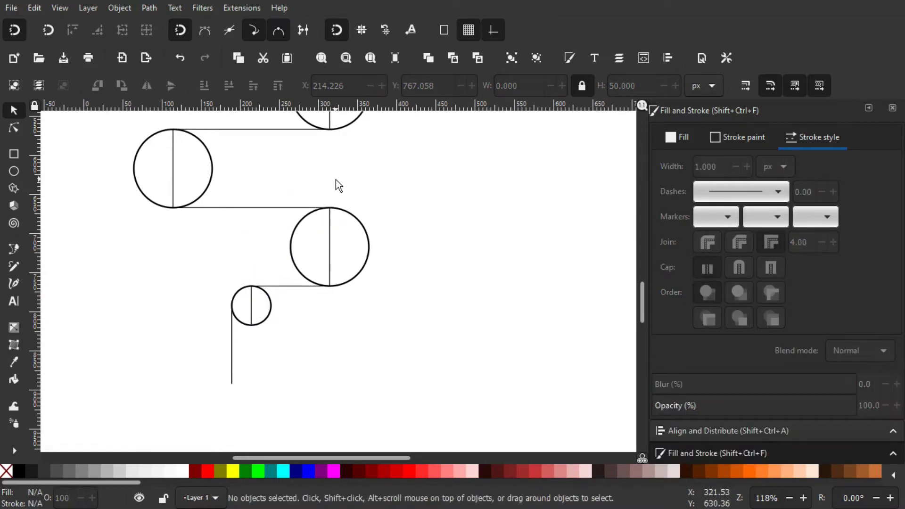
{"action": "scroll", "coordinate": [323, 212], "scroll_direction": "up", "scroll_amount": 4}
{"action": "scroll", "coordinate": [323, 212], "scroll_direction": "right", "scroll_amount": 2}
{"action": "scroll", "coordinate": [316, 212], "scroll_direction": "up", "scroll_amount": 1}
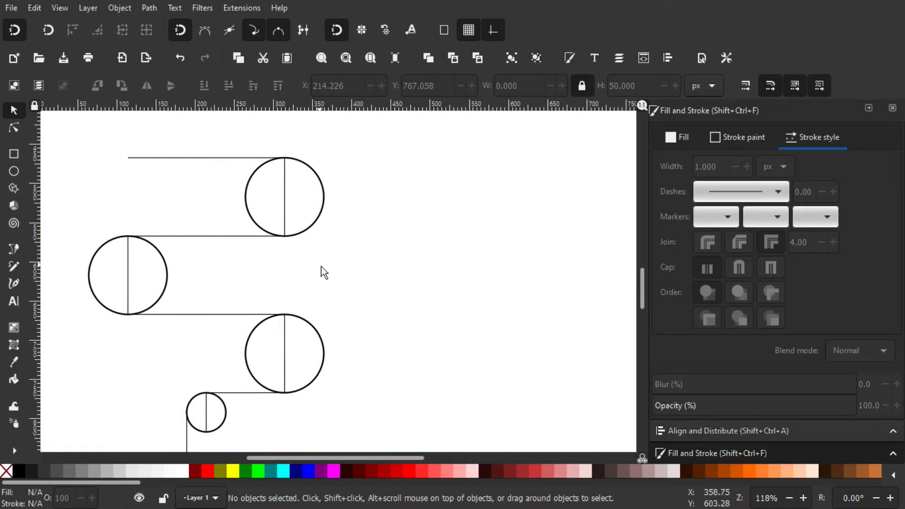
Step: Cut the top circle along its diameter with Path > Cut Path
{"action": "left_click_drag", "start_coordinate": [365, 257], "coordinate": [238, 216]}
{"action": "left_click_drag", "start_coordinate": [340, 210], "coordinate": [295, 210]}
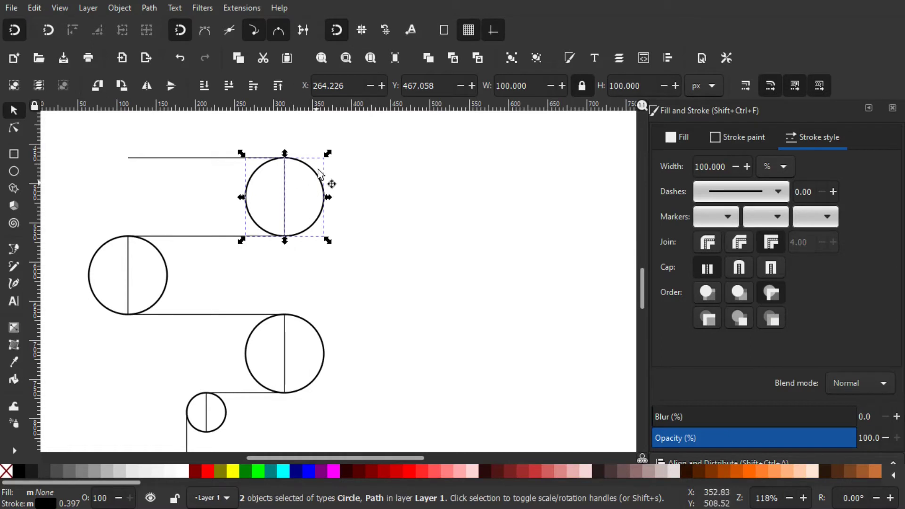
{"action": "left_click", "coordinate": [149, 9]}
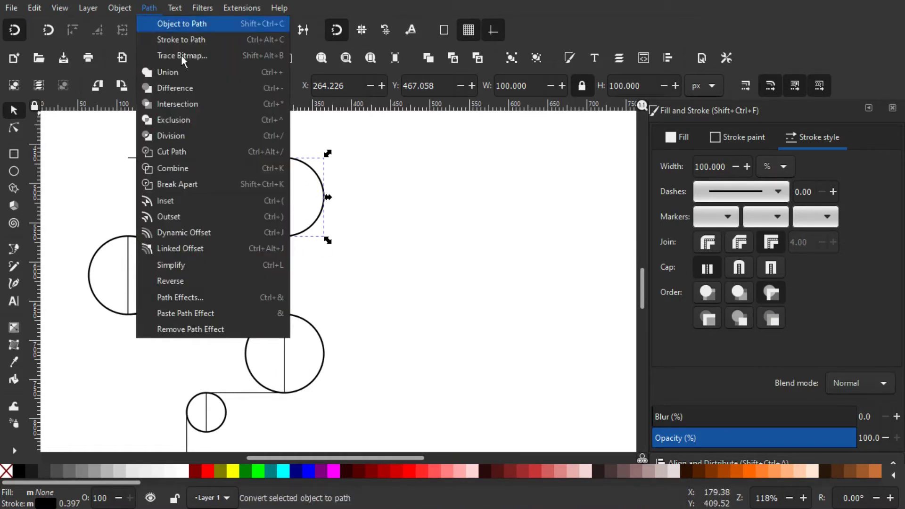
{"action": "left_click", "coordinate": [166, 152]}
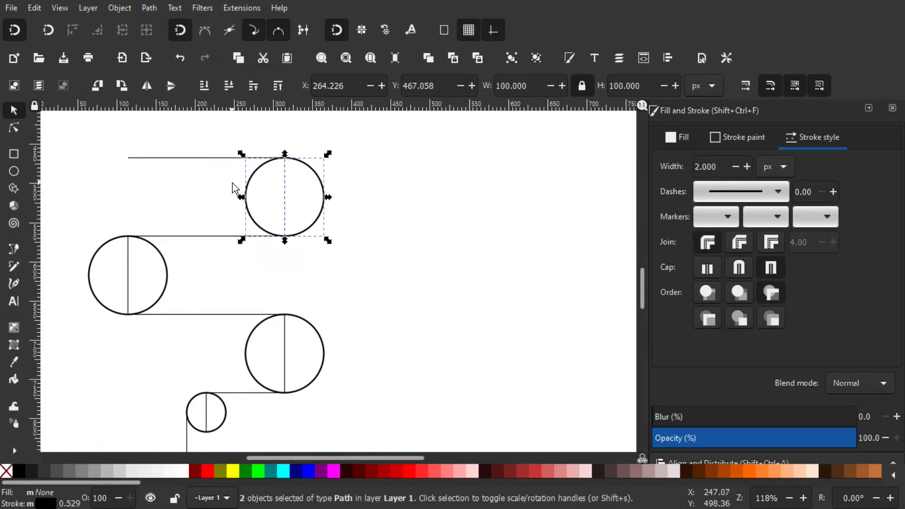
{"action": "left_click", "coordinate": [232, 183]}
Step: Delete the left half-arc of the top circle
{"action": "left_click_drag", "start_coordinate": [259, 172], "coordinate": [354, 173]}
{"action": "left_click", "coordinate": [267, 218]}
{"action": "left_click", "coordinate": [336, 230]}
{"action": "left_click", "coordinate": [356, 170]}
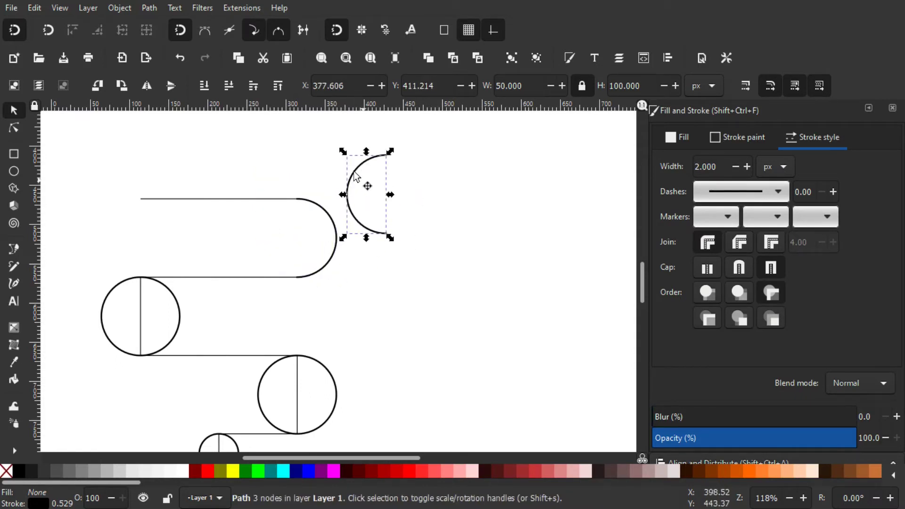
{"action": "key", "text": "Delete"}
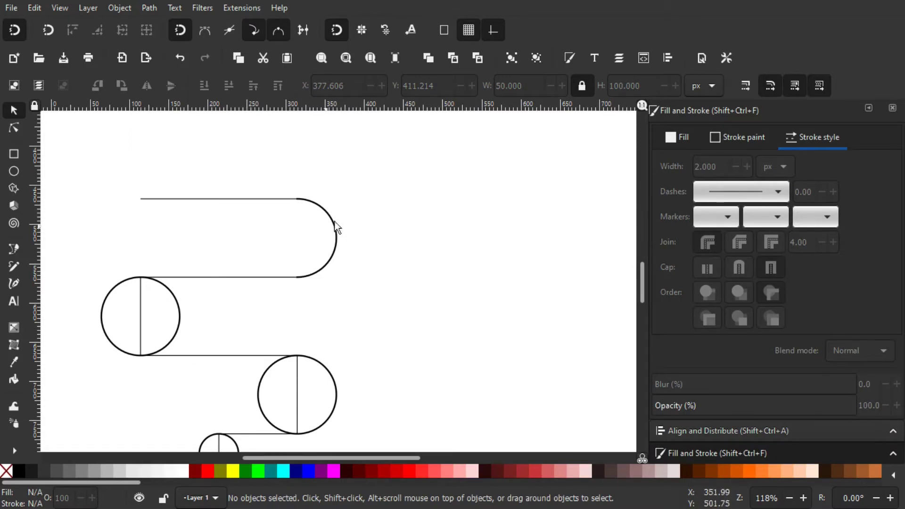
{"action": "scroll", "coordinate": [326, 236], "scroll_direction": "down", "scroll_amount": 2}
{"action": "scroll", "coordinate": [325, 236], "scroll_direction": "left", "scroll_amount": 1}
Step: Cut the left circle along its diameter and delete its right half-arc
{"action": "left_click_drag", "start_coordinate": [107, 225], "coordinate": [244, 356]}
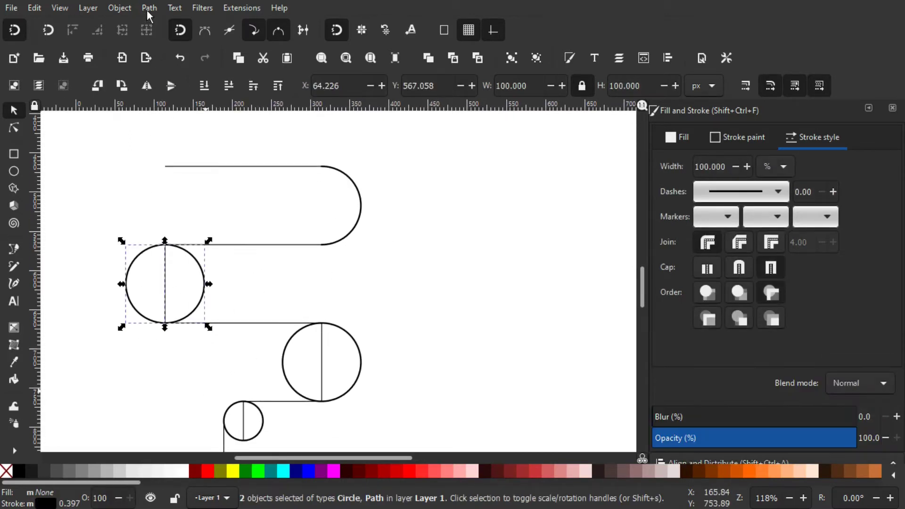
{"action": "left_click", "coordinate": [149, 7]}
{"action": "left_click", "coordinate": [171, 153]}
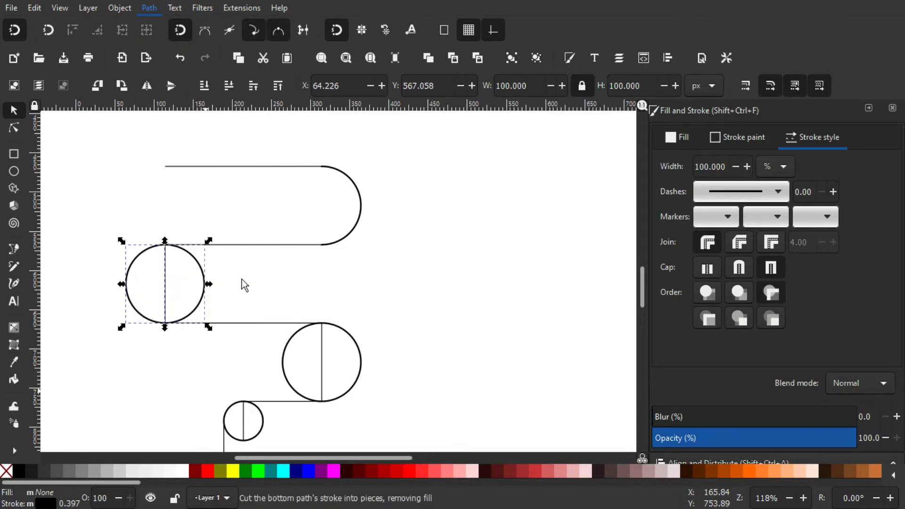
{"action": "left_click", "coordinate": [236, 276]}
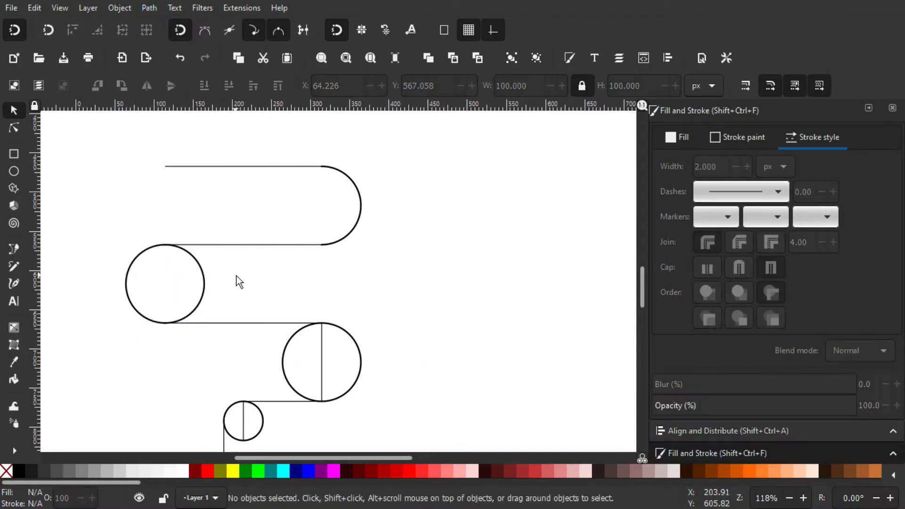
{"action": "left_click", "coordinate": [210, 281]}
{"action": "key", "text": "Delete"}
{"action": "scroll", "coordinate": [344, 292], "scroll_direction": "right", "scroll_amount": 2}
{"action": "scroll", "coordinate": [345, 293], "scroll_direction": "down", "scroll_amount": 1}
Step: Cut the large circle along its vertical line and delete its left half
{"action": "left_click_drag", "start_coordinate": [369, 406], "coordinate": [191, 234]}
{"action": "left_click", "coordinate": [149, 8]}
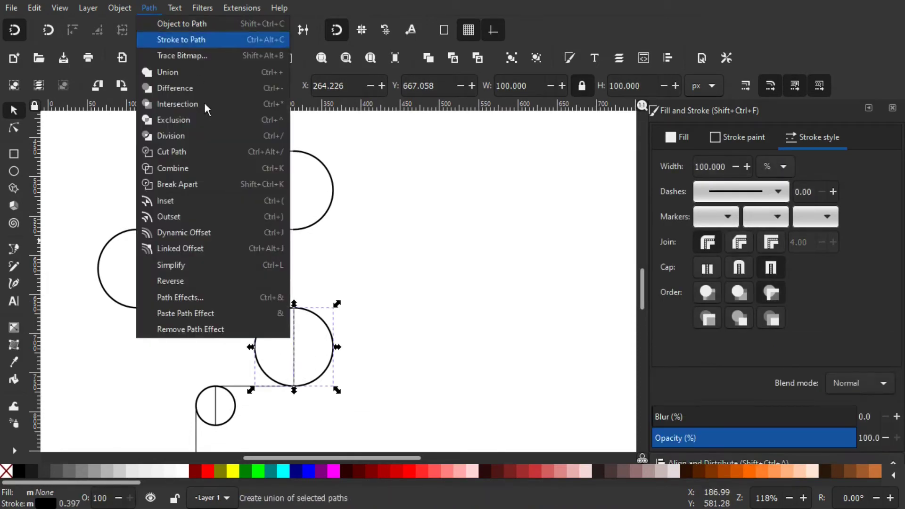
{"action": "left_click", "coordinate": [172, 152]}
{"action": "scroll", "coordinate": [220, 327], "scroll_direction": "down", "scroll_amount": 2}
{"action": "scroll", "coordinate": [220, 326], "scroll_direction": "right", "scroll_amount": 1}
{"action": "left_click", "coordinate": [241, 289]}
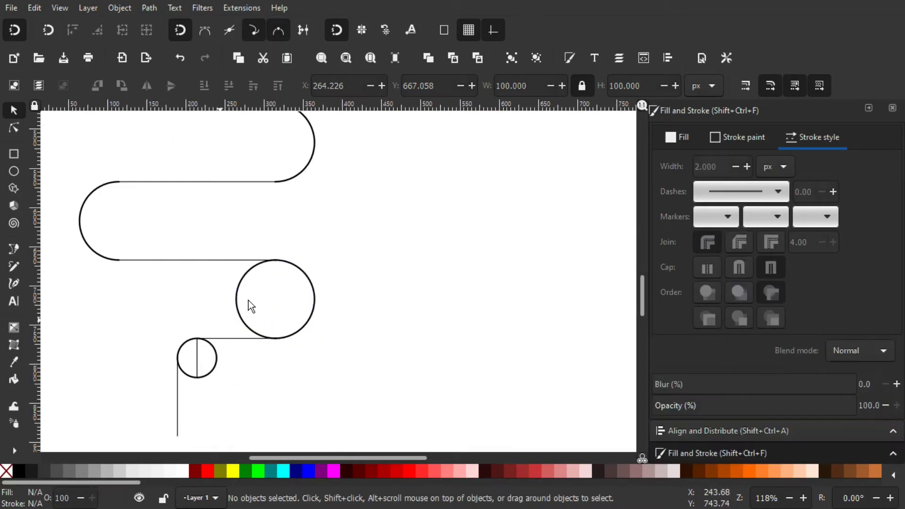
{"action": "left_click", "coordinate": [263, 336]}
{"action": "key", "text": "Delete"}
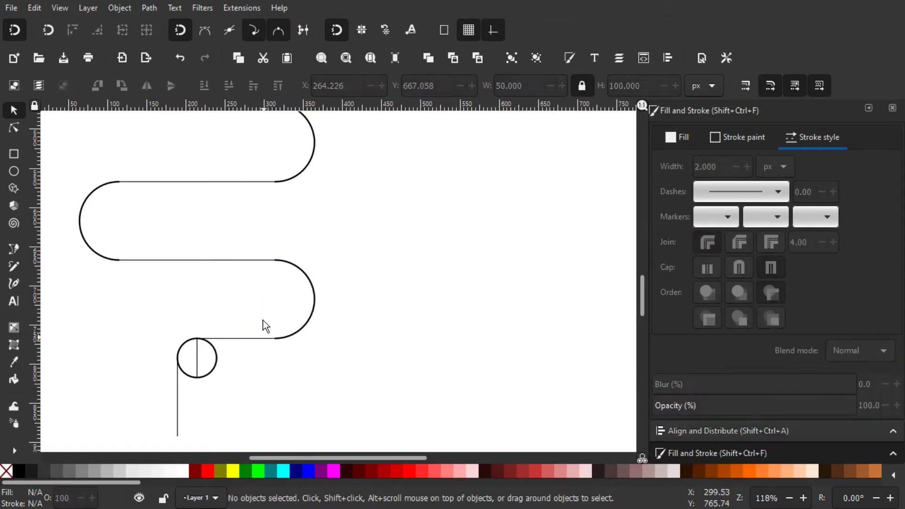
{"action": "scroll", "coordinate": [260, 349], "scroll_direction": "down", "scroll_amount": 1}
Step: Cut the small circle along its vertical line and delete its right half
{"action": "left_click_drag", "start_coordinate": [253, 379], "coordinate": [148, 312]}
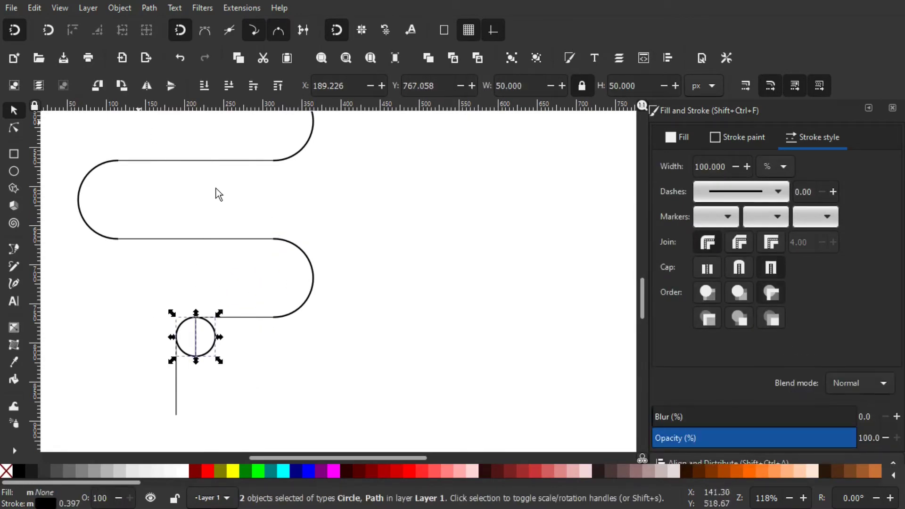
{"action": "key", "text": "Escape"}
{"action": "left_click", "coordinate": [149, 7]}
{"action": "left_click", "coordinate": [164, 147]}
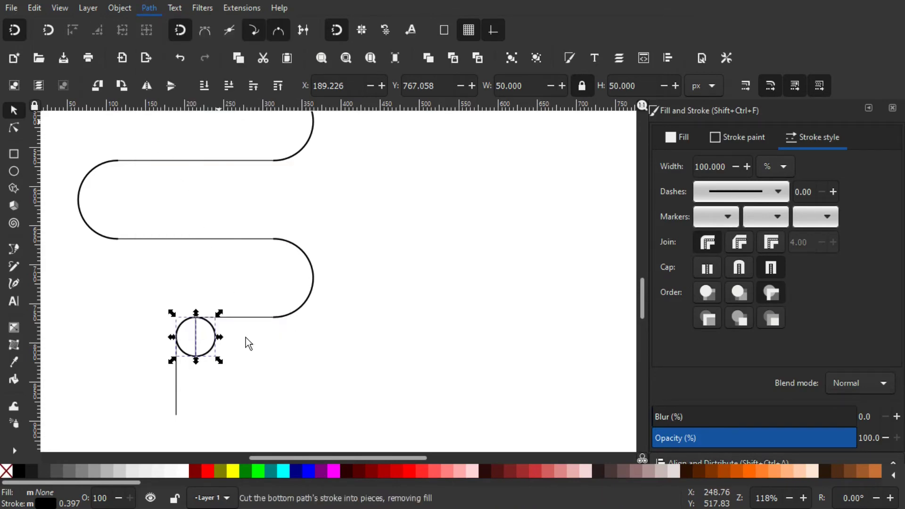
{"action": "left_click", "coordinate": [222, 338]}
{"action": "left_click", "coordinate": [219, 339]}
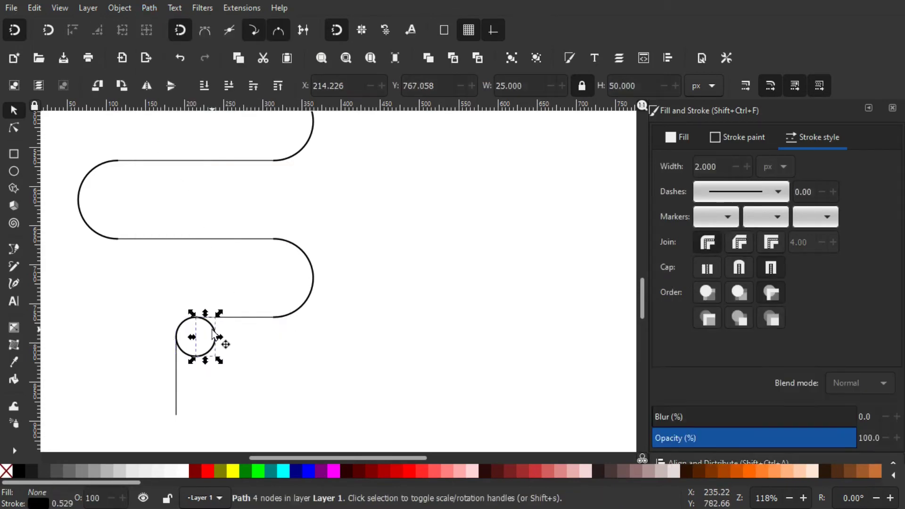
{"action": "key", "text": "Delete"}
{"action": "scroll", "coordinate": [250, 330], "scroll_direction": "down", "scroll_amount": 2}
{"action": "scroll", "coordinate": [250, 330], "scroll_direction": "left", "scroll_amount": 2}
{"action": "scroll", "coordinate": [245, 323], "scroll_direction": "up", "scroll_amount": 1}
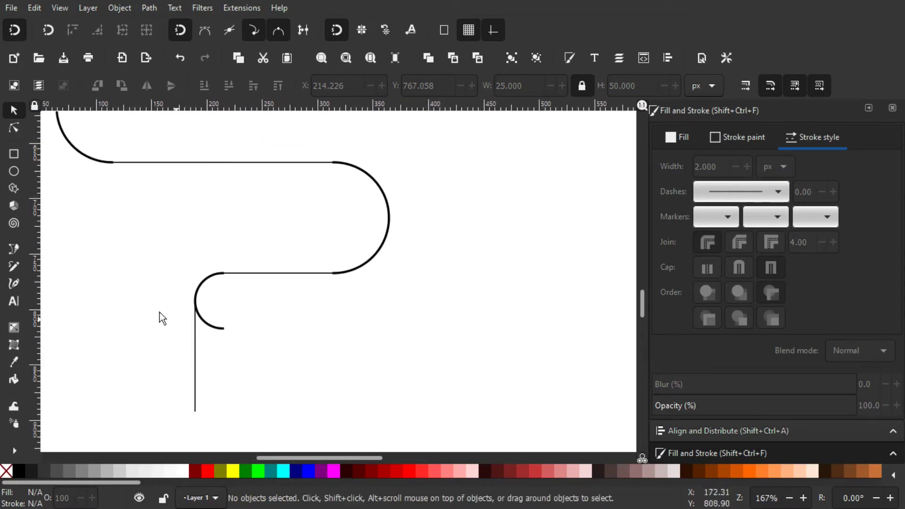
Step: Draw a horizontal line across the small arc from its leftmost point
{"action": "left_click", "coordinate": [13, 249]}
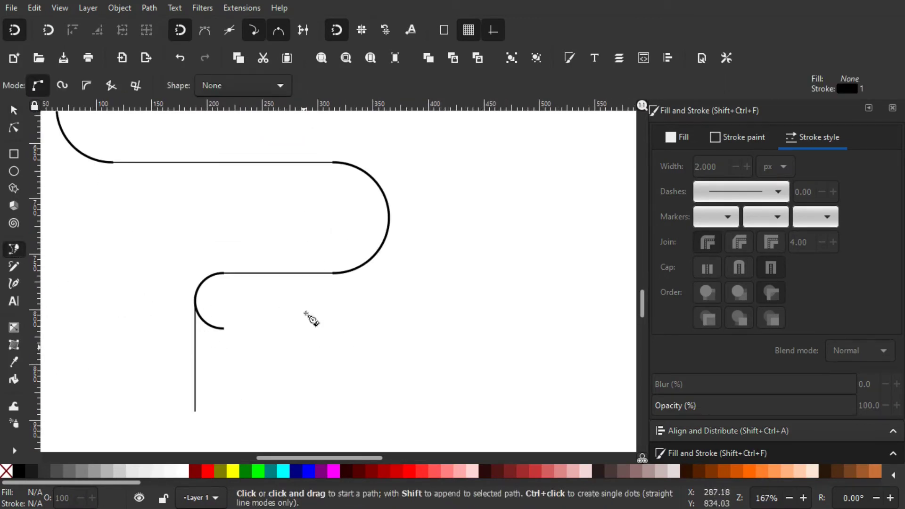
{"action": "left_click", "coordinate": [196, 301]}
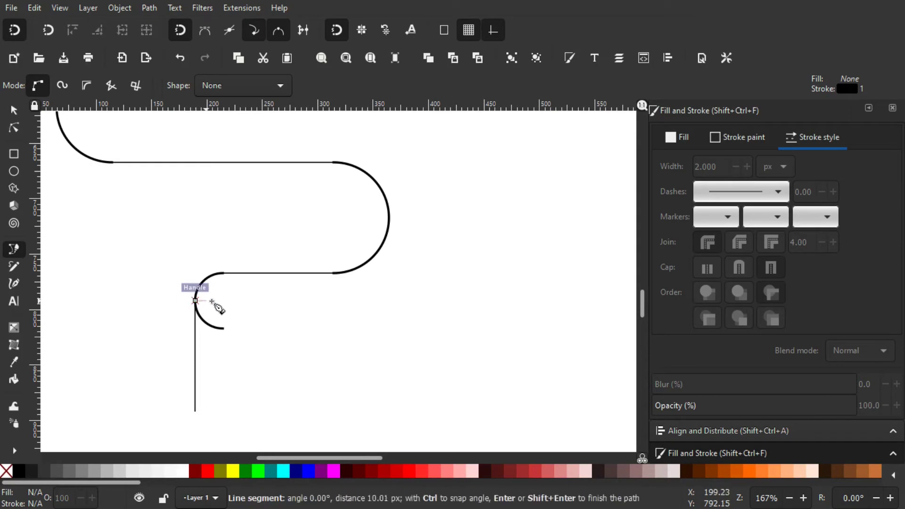
{"action": "left_click", "coordinate": [272, 300]}
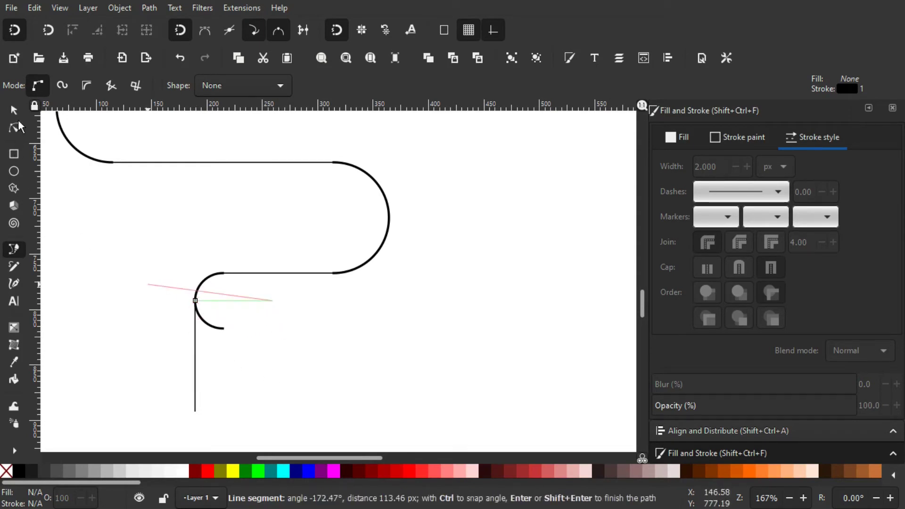
{"action": "key", "text": "Return"}
{"action": "key", "text": "s"}
Step: Cut the small arc with that line and delete its lower quarter piece
{"action": "left_click_drag", "start_coordinate": [108, 222], "coordinate": [314, 359]}
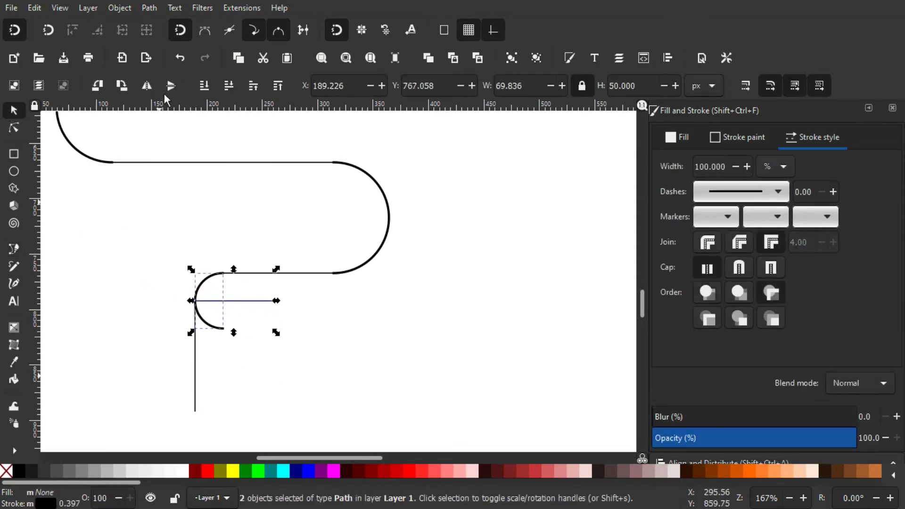
{"action": "left_click", "coordinate": [146, 13]}
{"action": "left_click", "coordinate": [180, 147]}
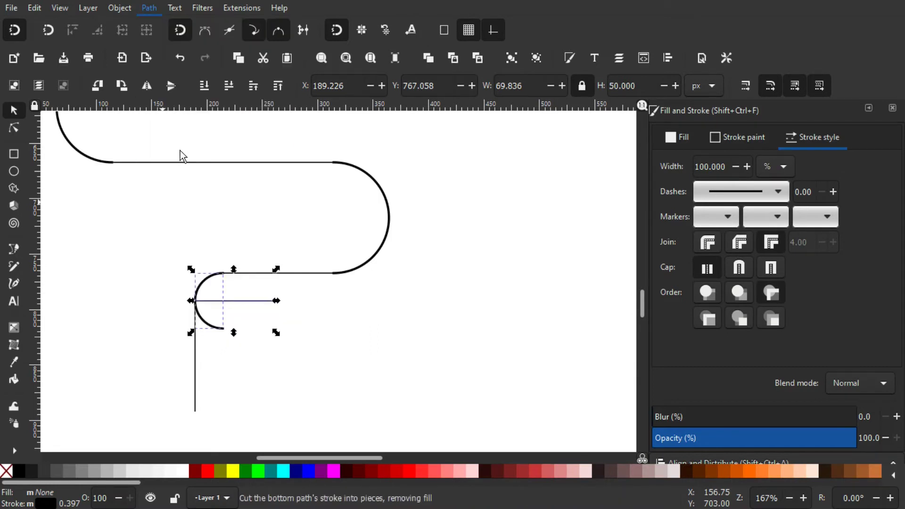
{"action": "left_click", "coordinate": [305, 353]}
{"action": "left_click_drag", "start_coordinate": [318, 351], "coordinate": [127, 299]}
{"action": "key", "text": "Delete"}
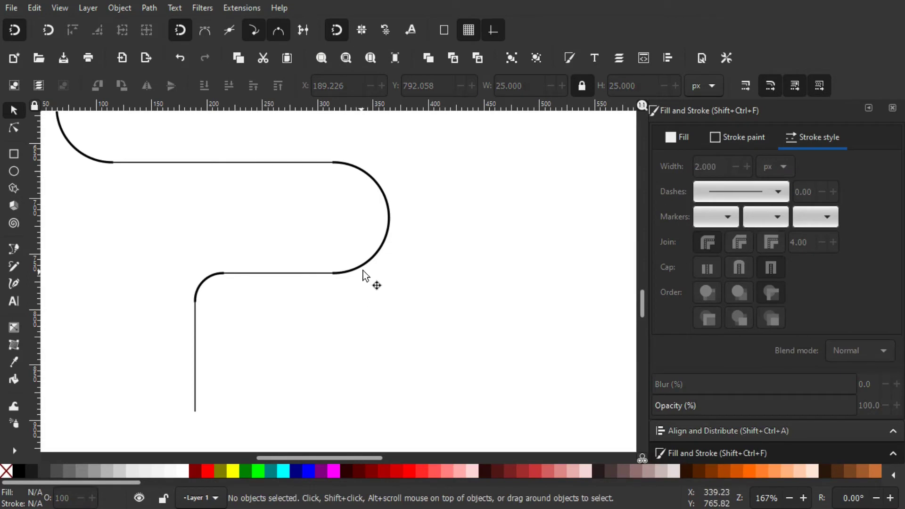
{"action": "scroll", "coordinate": [362, 251], "scroll_direction": "down", "scroll_amount": 5}
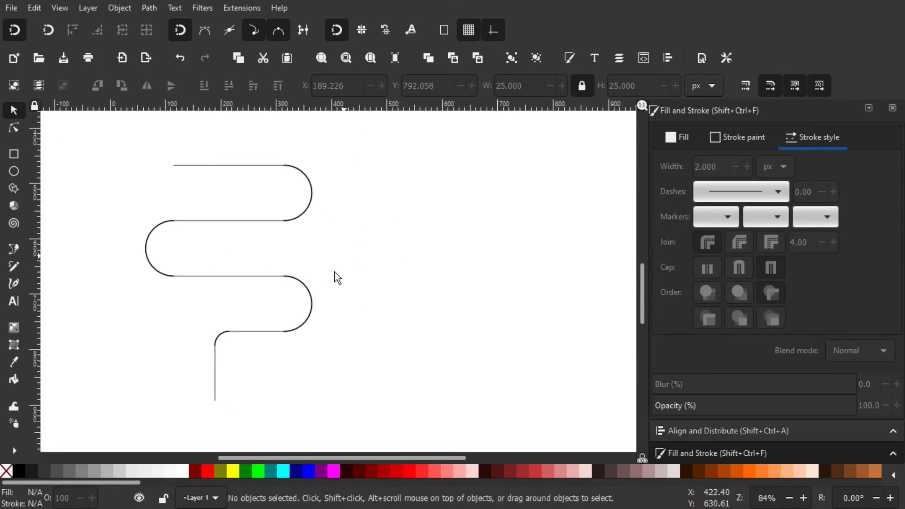
{"action": "left_click_drag", "start_coordinate": [321, 259], "coordinate": [325, 254]}
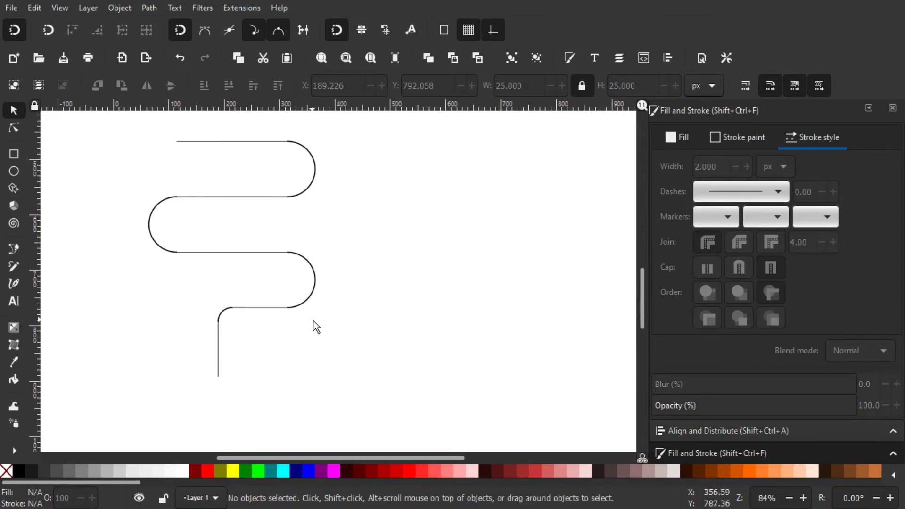
{"action": "left_click_drag", "start_coordinate": [374, 262], "coordinate": [390, 266]}
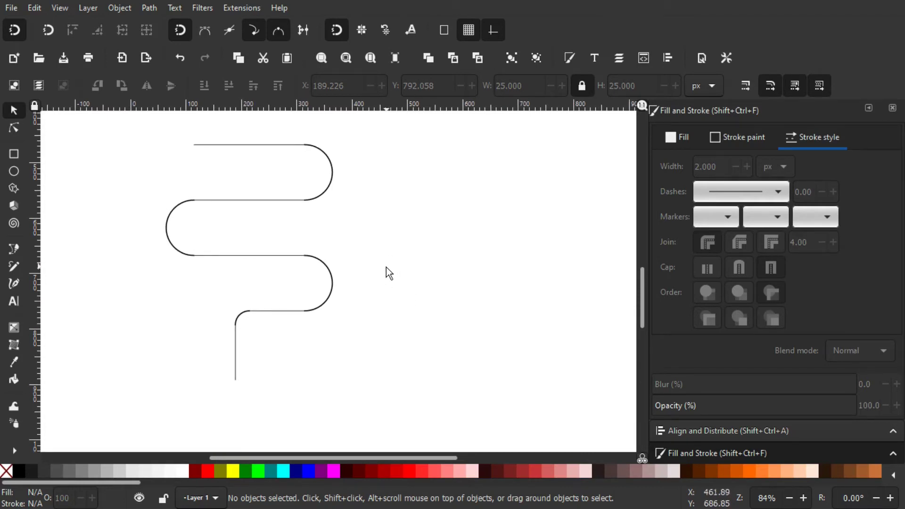
Step: Select all nine path pieces in the Node tool and zoom in on the upper-right arc's joint
{"action": "key", "text": "ctrl"}
{"action": "key", "text": "ctrl+a"}
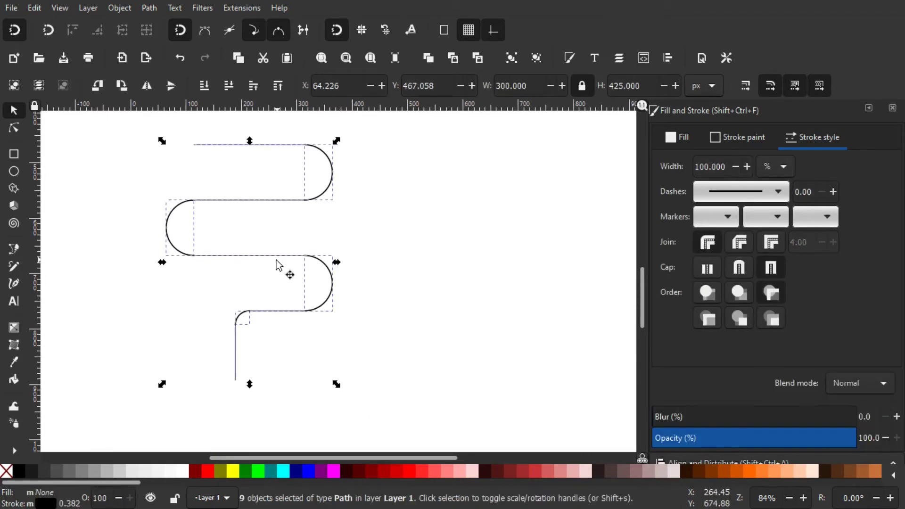
{"action": "left_click", "coordinate": [15, 129]}
{"action": "left_click_drag", "start_coordinate": [261, 152], "coordinate": [251, 186]}
{"action": "scroll", "coordinate": [312, 188], "scroll_direction": "up", "scroll_amount": 5}
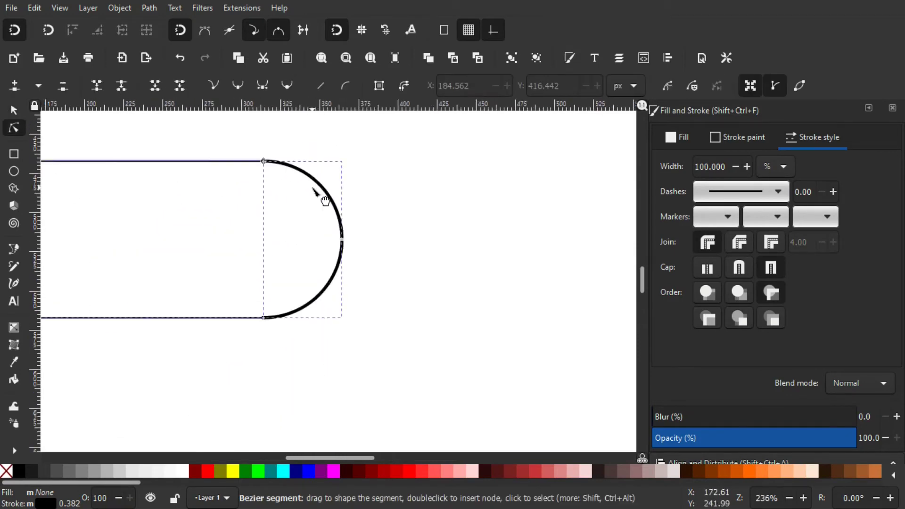
{"action": "left_click_drag", "start_coordinate": [190, 161], "coordinate": [209, 233]}
{"action": "scroll", "coordinate": [212, 188], "scroll_direction": "up", "scroll_amount": 4}
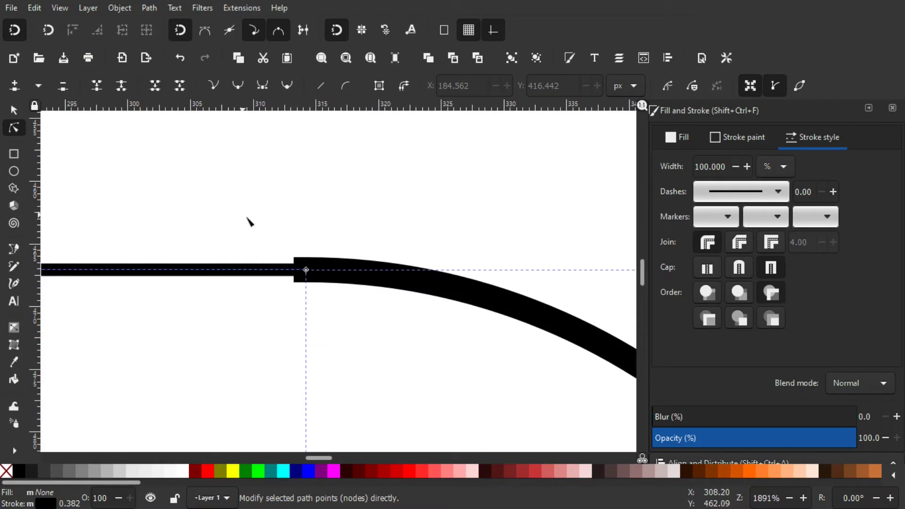
{"action": "scroll", "coordinate": [325, 255], "scroll_direction": "up", "scroll_amount": 1}
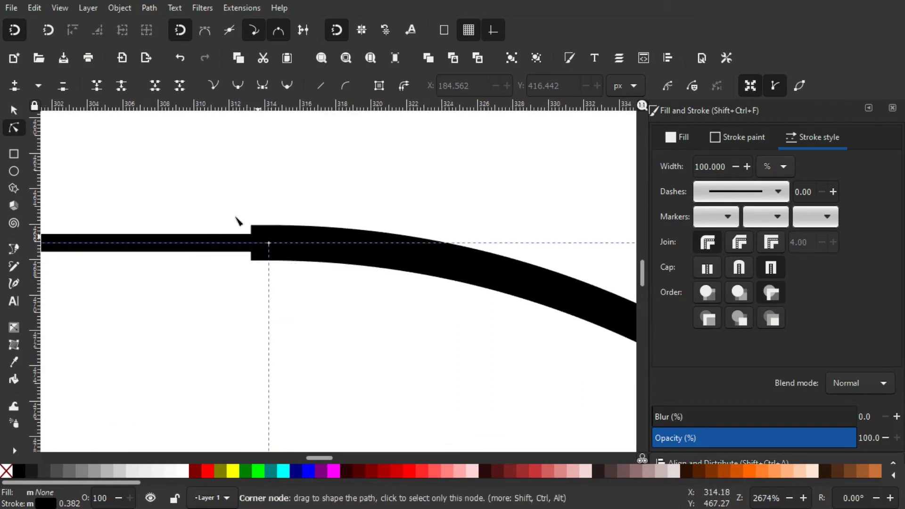
Step: Select the overlapping line and arc nodes, then try moving the arc's end node and undo
{"action": "left_click_drag", "start_coordinate": [170, 175], "coordinate": [316, 311]}
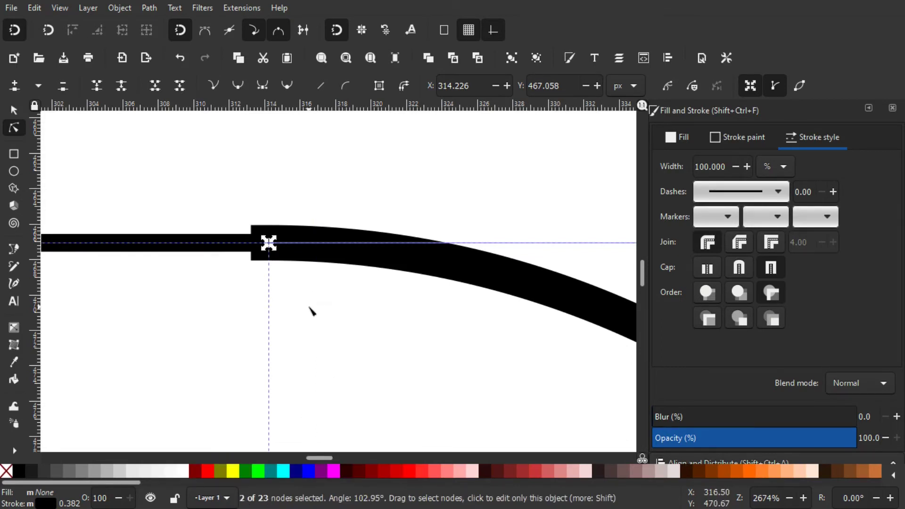
{"action": "key", "text": "Escape"}
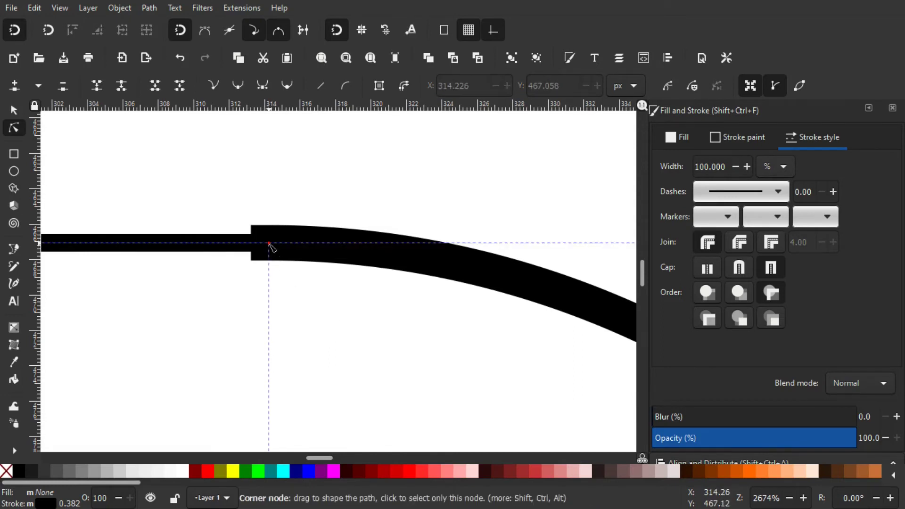
{"action": "left_click_drag", "start_coordinate": [270, 243], "coordinate": [282, 194]}
{"action": "key", "text": "ctrl+z"}
{"action": "scroll", "coordinate": [283, 239], "scroll_direction": "down", "scroll_amount": 1}
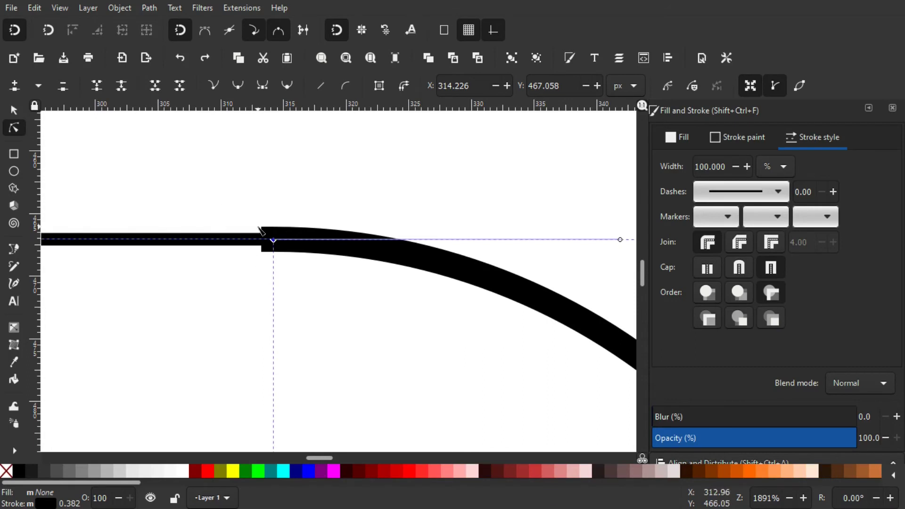
Step: Join the two coincident end nodes into one node, test-dragging it and undoing
{"action": "left_click_drag", "start_coordinate": [150, 173], "coordinate": [335, 314]}
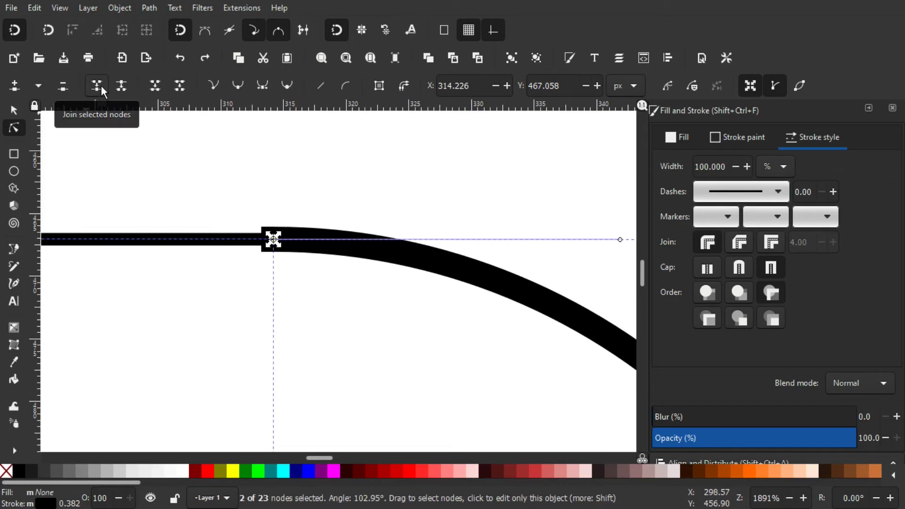
{"action": "left_click", "coordinate": [101, 86]}
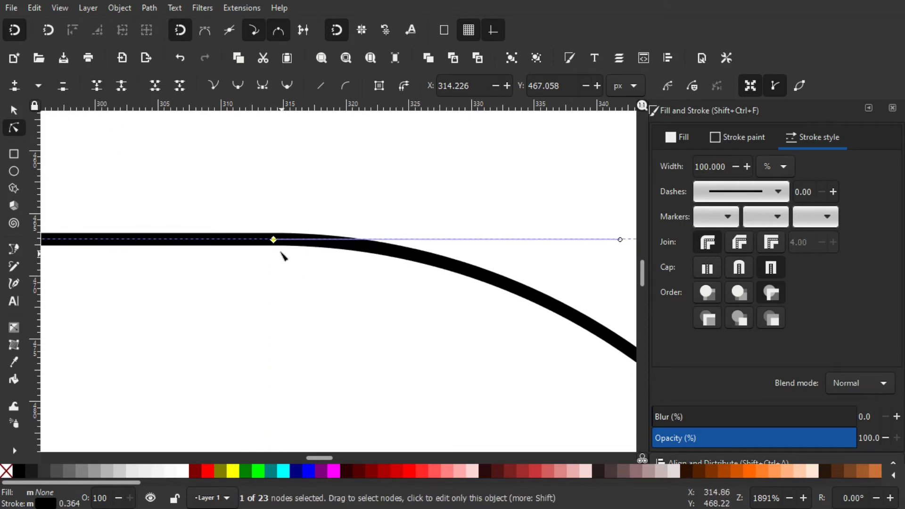
{"action": "left_click_drag", "start_coordinate": [273, 239], "coordinate": [264, 171]}
{"action": "key", "text": "ctrl+z"}
Step: Deselect, test-move a corner node, undo the move, and zoom back out
{"action": "left_click", "coordinate": [302, 300]}
{"action": "left_click_drag", "start_coordinate": [274, 240], "coordinate": [290, 211]}
{"action": "key", "text": "ctrl+z"}
{"action": "scroll", "coordinate": [312, 245], "scroll_direction": "down", "scroll_amount": 2}
{"action": "scroll", "coordinate": [299, 196], "scroll_direction": "down", "scroll_amount": 10}
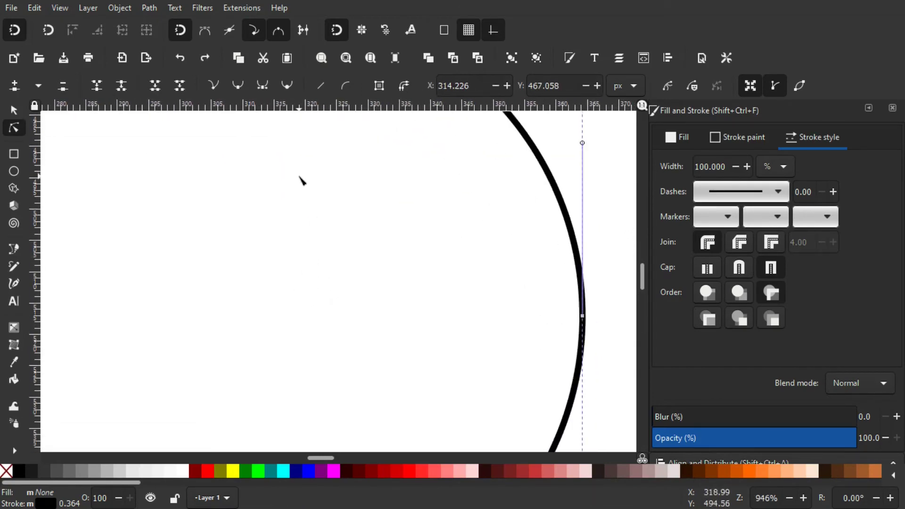
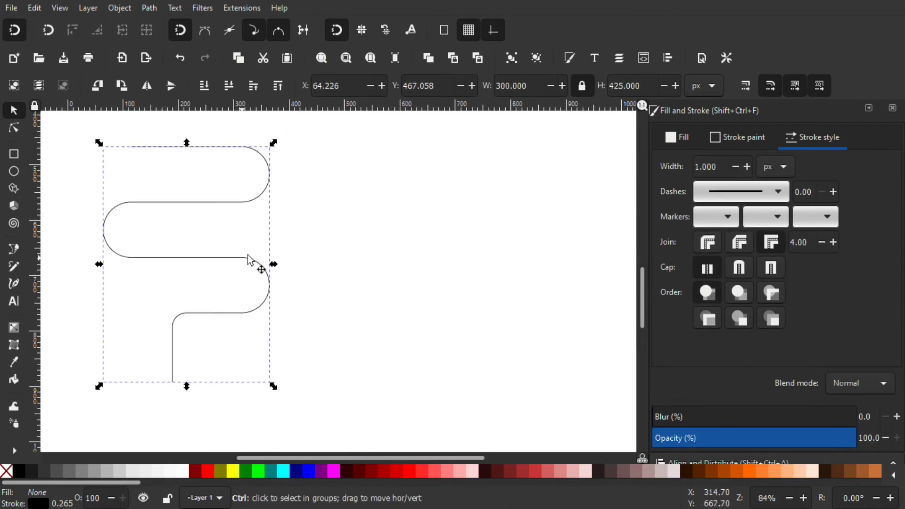
Step: Zoom and pan out to view the whole winding path
{"action": "left_click_drag", "start_coordinate": [223, 237], "coordinate": [249, 216]}
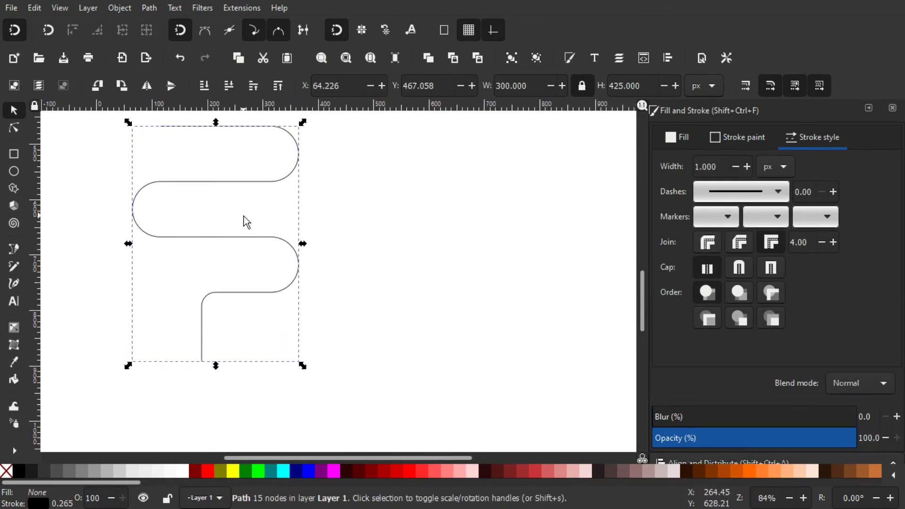
{"action": "scroll", "coordinate": [237, 188], "scroll_direction": "up", "scroll_amount": 1}
{"action": "scroll", "coordinate": [231, 198], "scroll_direction": "right", "scroll_amount": 1}
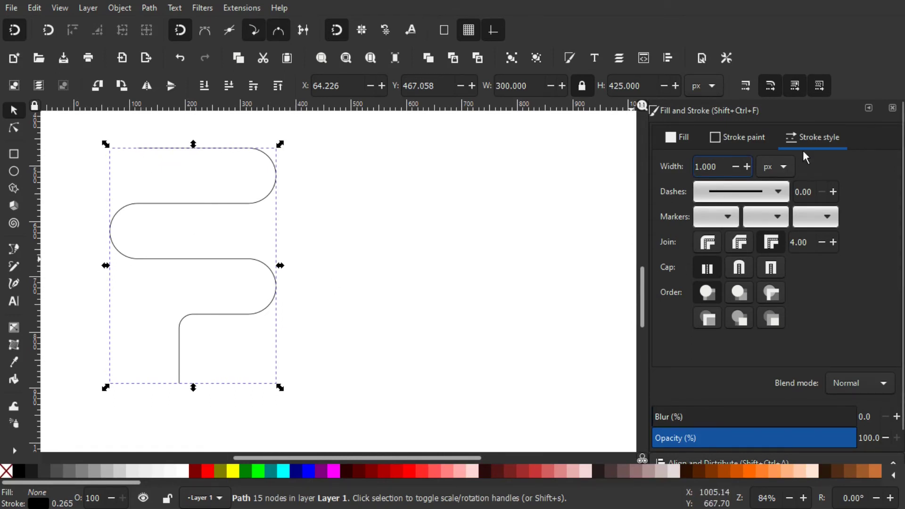
Step: Give the winding path a 40 px stroke width and duplicate it in place
{"action": "double_click", "coordinate": [726, 167]}
{"action": "type", "text": "40"}
{"action": "key", "text": "Return"}
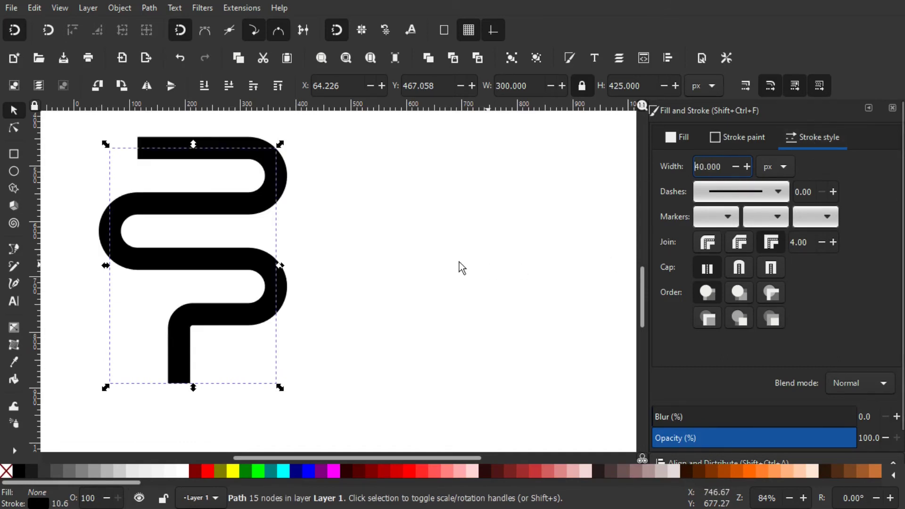
{"action": "left_click_drag", "start_coordinate": [383, 256], "coordinate": [404, 262]}
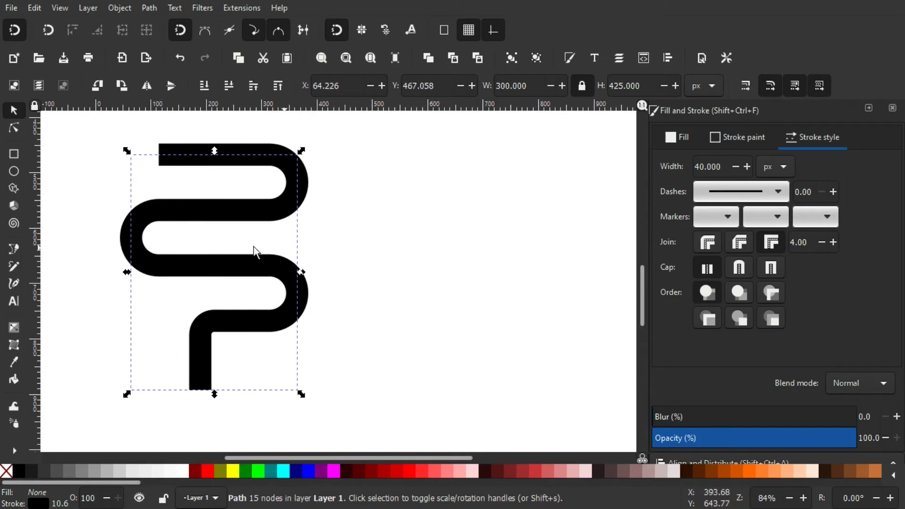
{"action": "left_click_drag", "start_coordinate": [249, 242], "coordinate": [258, 238]}
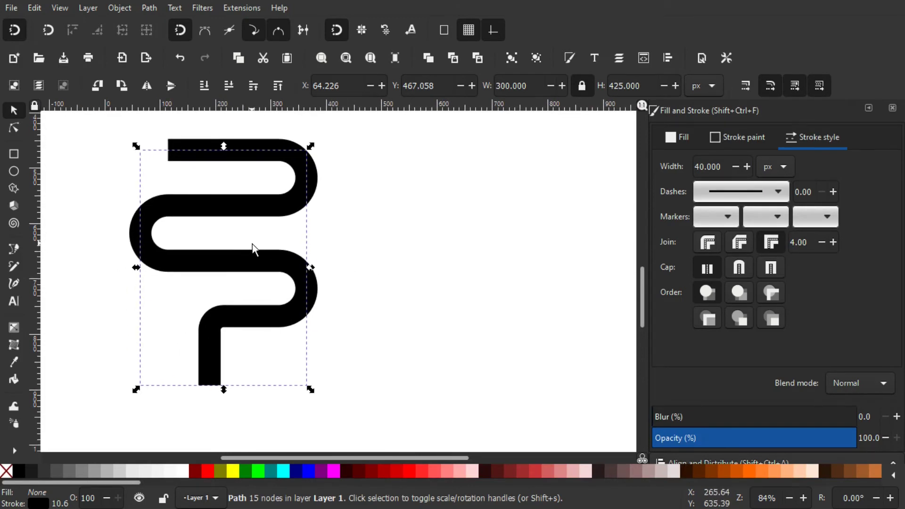
{"action": "key", "text": "ctrl"}
{"action": "key", "text": "ctrl+d"}
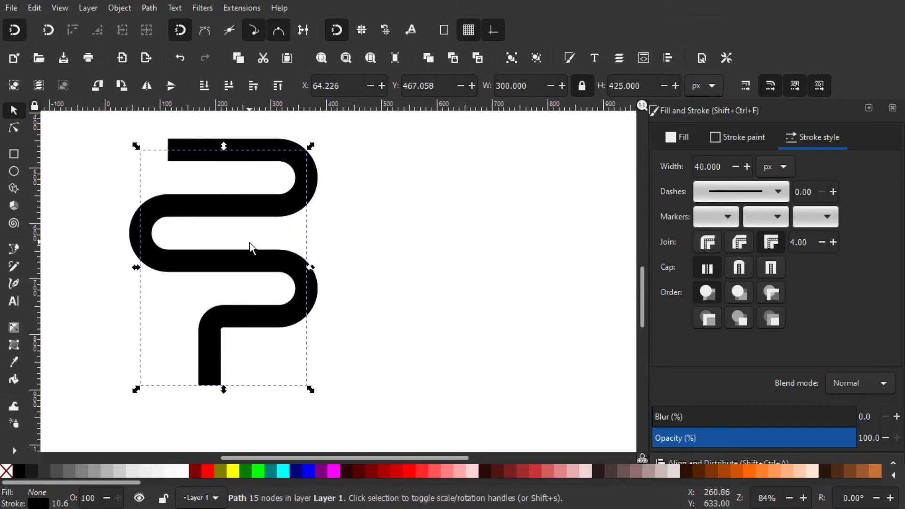
Step: Give the duplicate path a white stroke 2 px wide
{"action": "left_click", "coordinate": [184, 472], "text": "shift"}
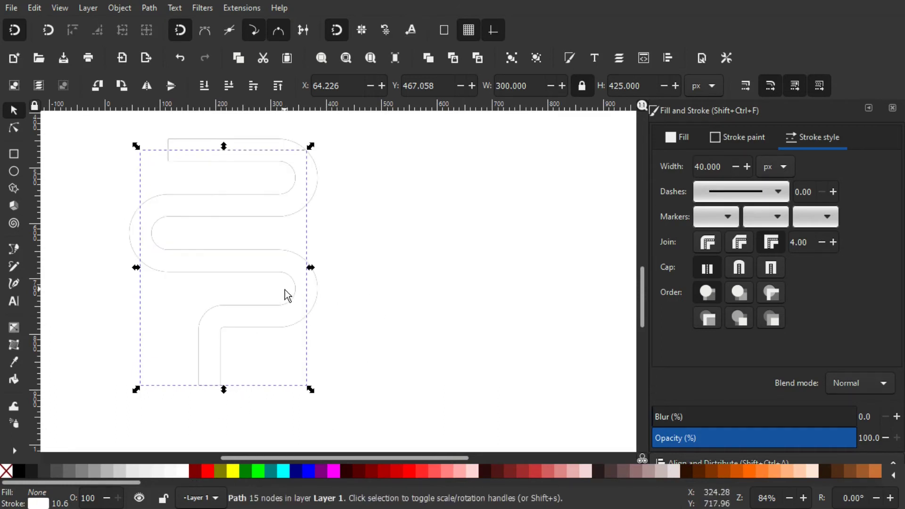
{"action": "left_click", "coordinate": [718, 166]}
{"action": "triple_click", "coordinate": [724, 167]}
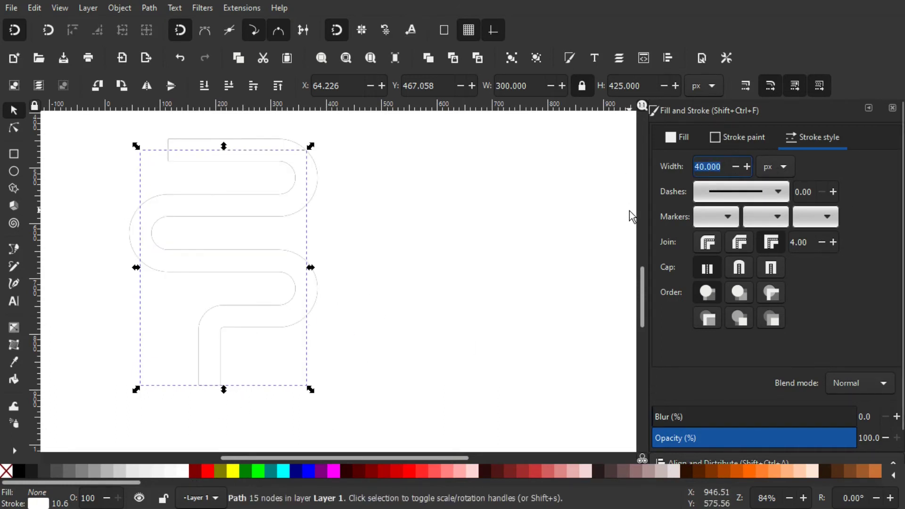
{"action": "type", "text": "2"}
{"action": "key", "text": "Return"}
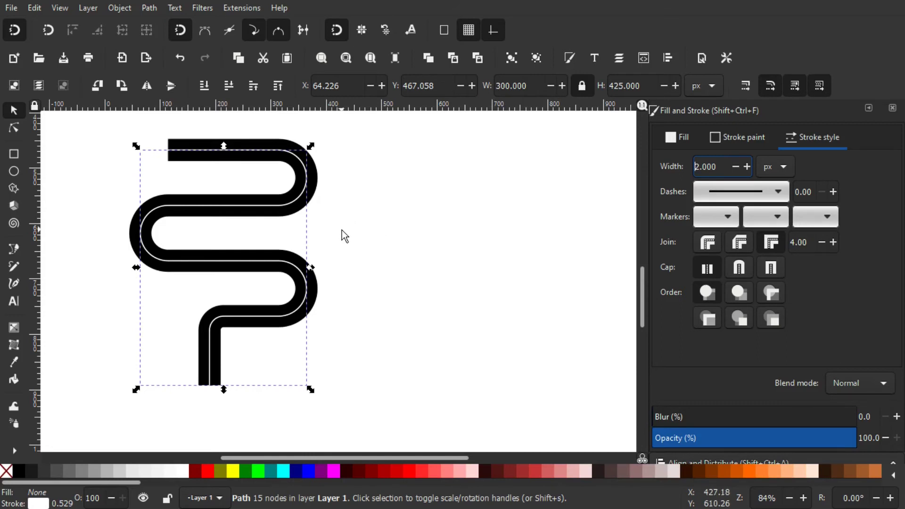
Step: Apply a long-dash pattern to the white centre line's stroke
{"action": "left_click", "coordinate": [751, 195]}
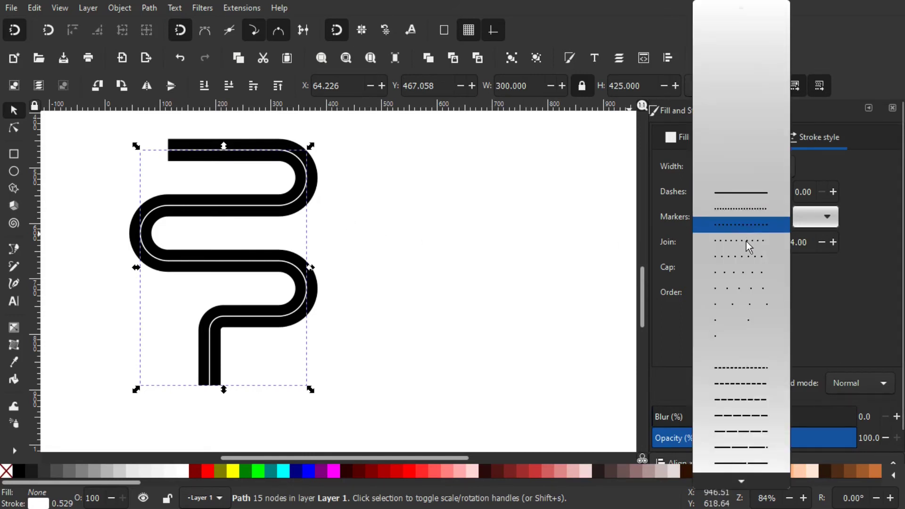
{"action": "scroll", "coordinate": [759, 324], "scroll_direction": "down", "scroll_amount": 6}
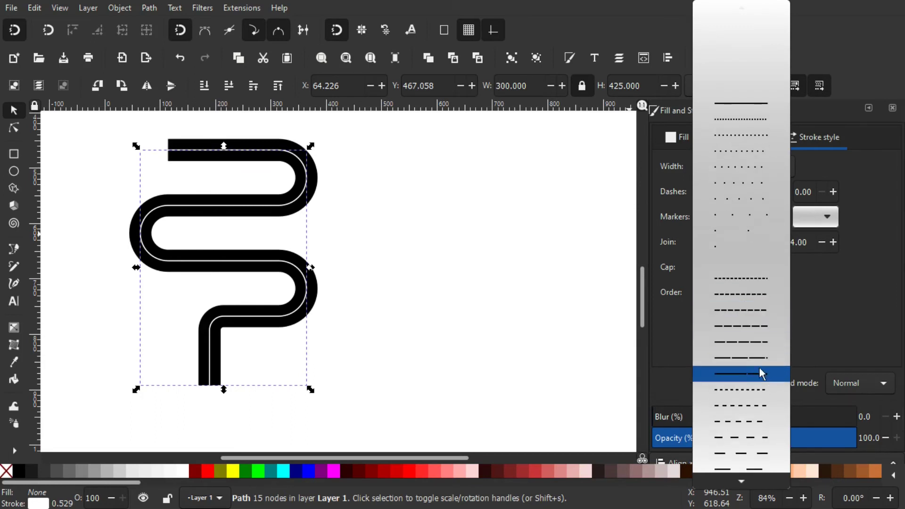
{"action": "scroll", "coordinate": [750, 372], "scroll_direction": "down", "scroll_amount": 1}
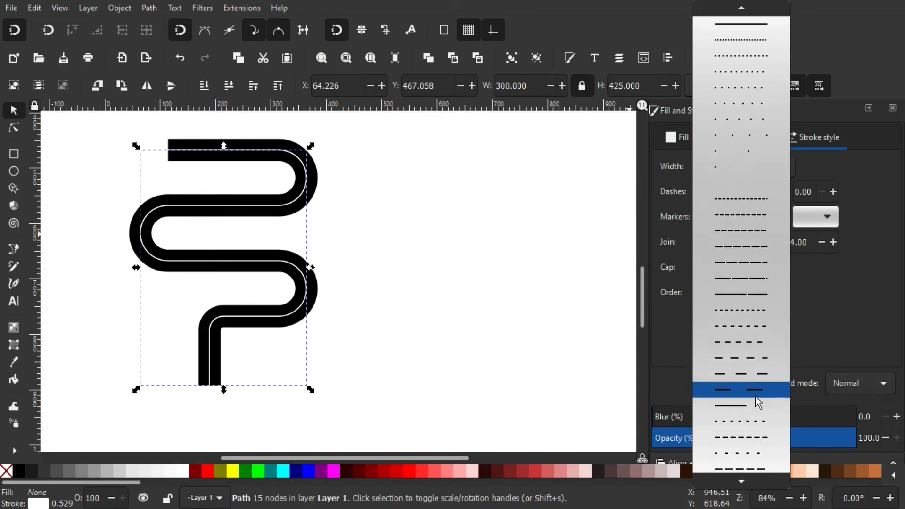
{"action": "left_click", "coordinate": [746, 343]}
{"action": "scroll", "coordinate": [400, 329], "scroll_direction": "up", "scroll_amount": 2}
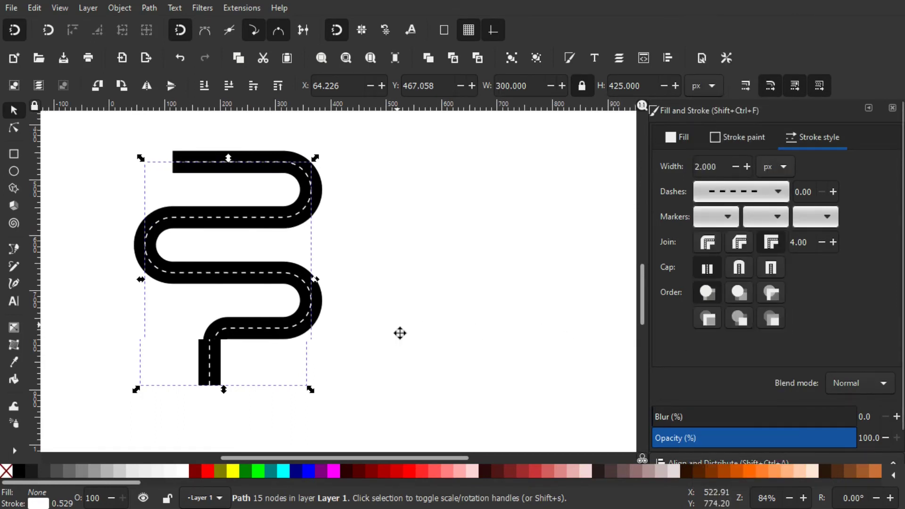
{"action": "left_click", "coordinate": [738, 193]}
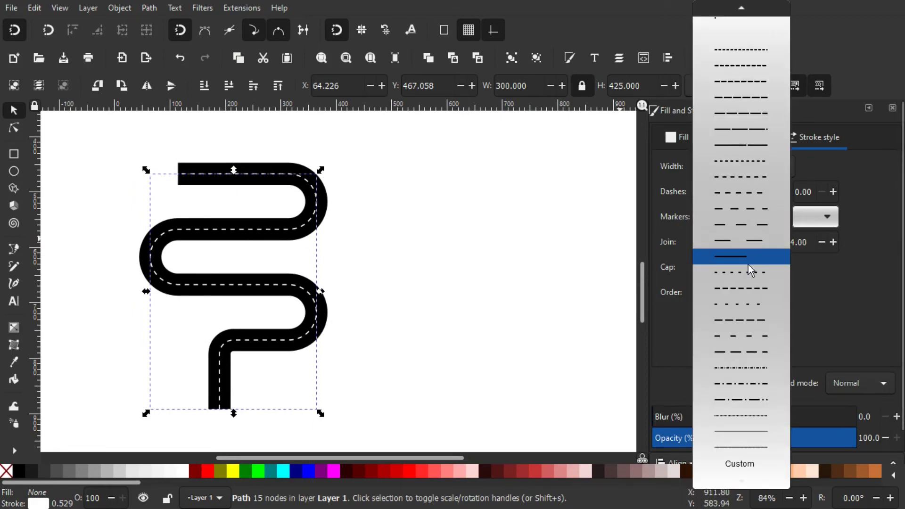
{"action": "left_click", "coordinate": [732, 224]}
{"action": "left_click_drag", "start_coordinate": [464, 265], "coordinate": [479, 263]}
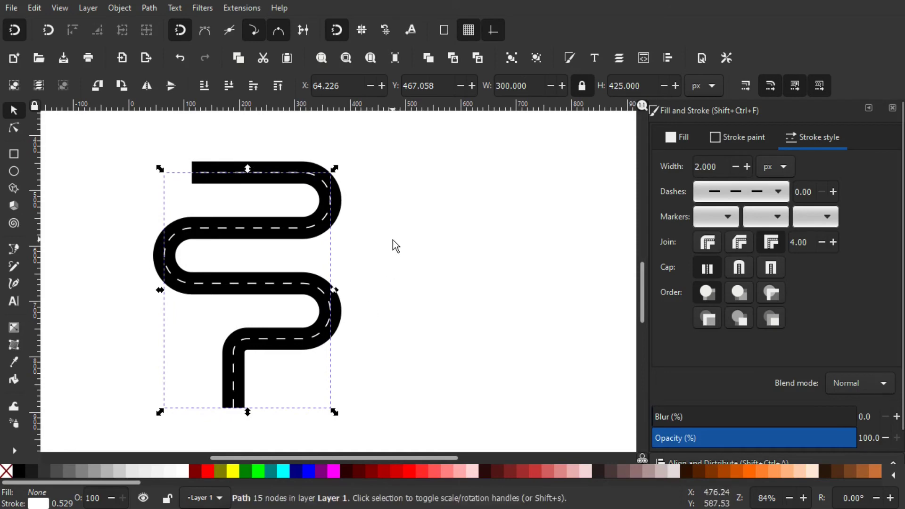
{"action": "left_click_drag", "start_coordinate": [339, 207], "coordinate": [371, 228]}
{"action": "scroll", "coordinate": [370, 229], "scroll_direction": "up", "scroll_amount": 1}
Step: Zoom in on the road's top straight and reselect the dashed centre line
{"action": "left_click", "coordinate": [408, 231]}
{"action": "left_click_drag", "start_coordinate": [286, 215], "coordinate": [365, 247]}
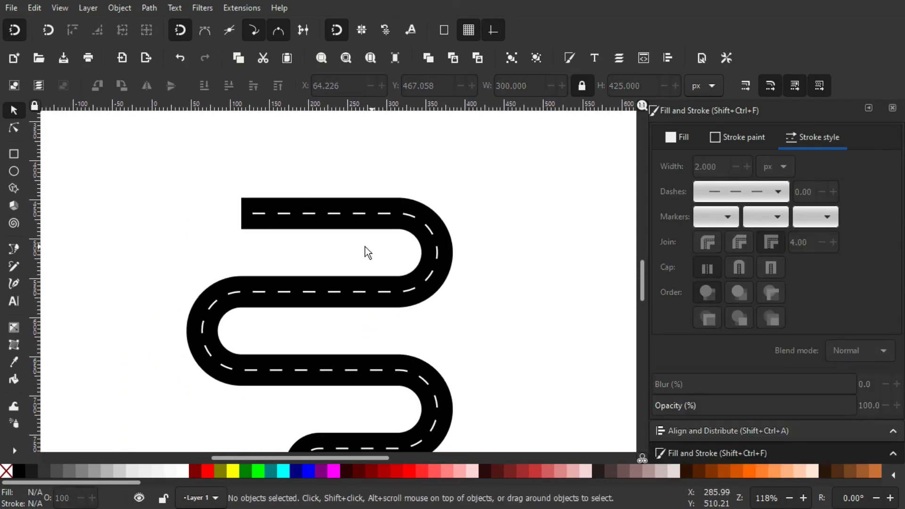
{"action": "scroll", "coordinate": [321, 233], "scroll_direction": "up", "scroll_amount": 1}
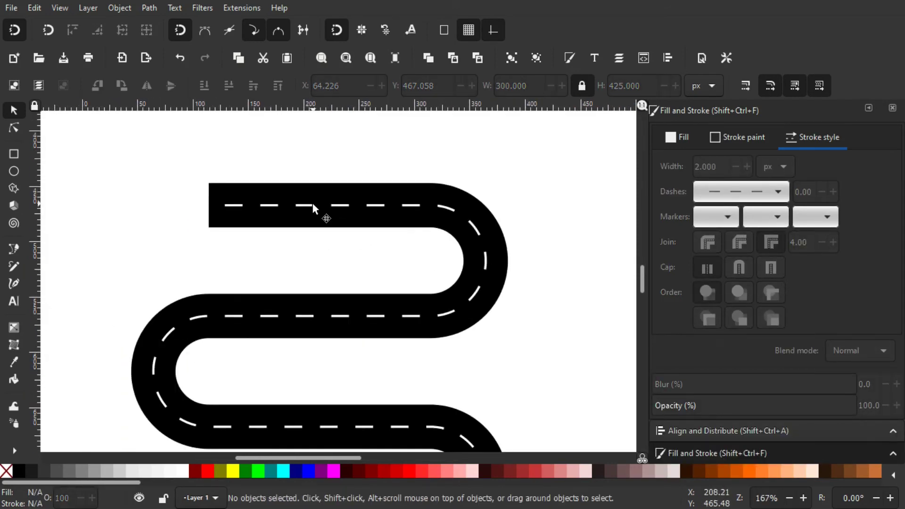
{"action": "left_click", "coordinate": [291, 226]}
{"action": "scroll", "coordinate": [268, 216], "scroll_direction": "up", "scroll_amount": 3}
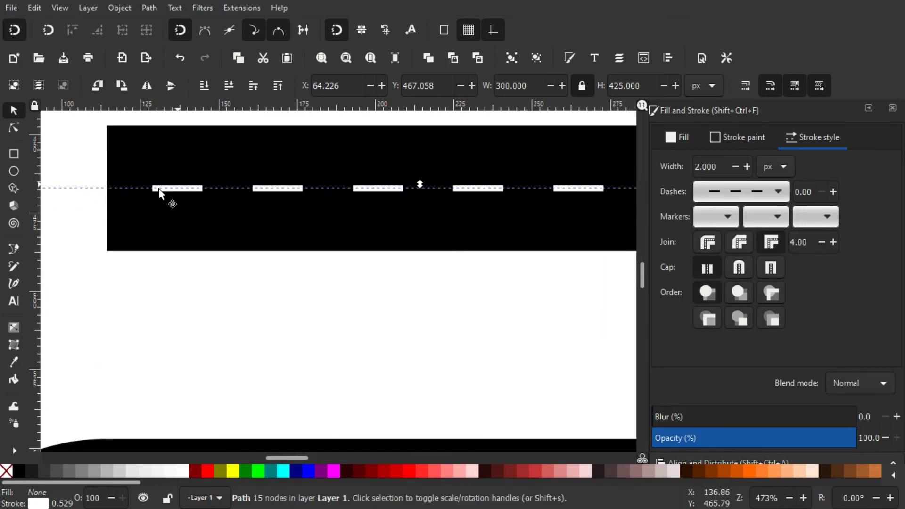
{"action": "scroll", "coordinate": [528, 248], "scroll_direction": "right", "scroll_amount": 1}
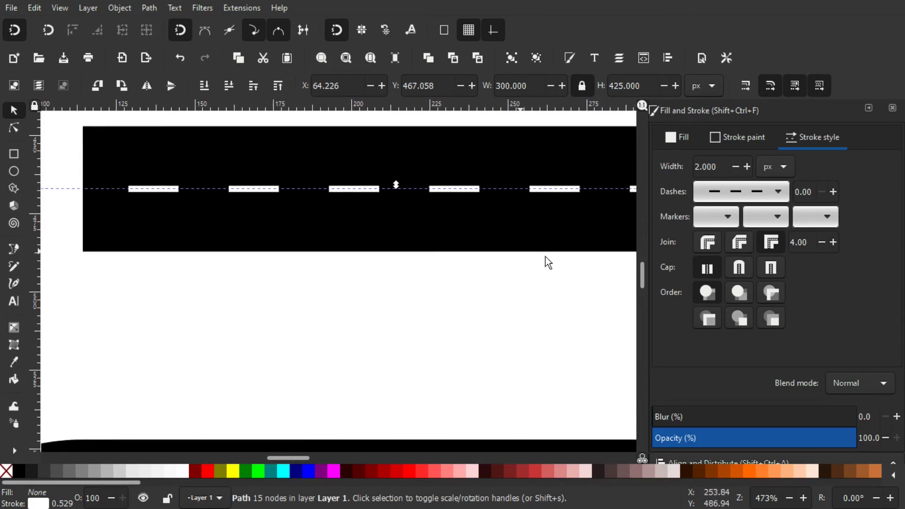
Step: Raise the centre line's dash pattern offset step by step to 5.00
{"action": "left_click", "coordinate": [832, 195]}
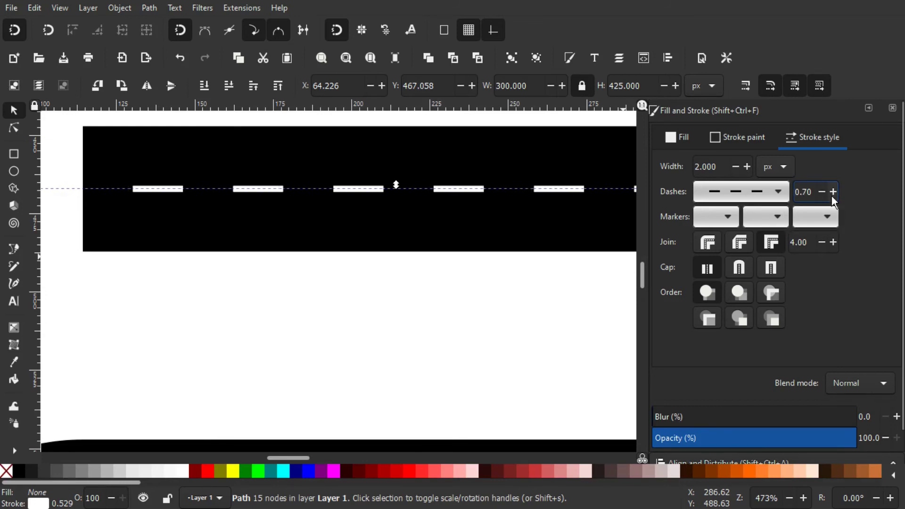
{"action": "left_click", "coordinate": [833, 195]}
{"action": "left_click", "coordinate": [833, 195]}
{"action": "left_click", "coordinate": [832, 195]}
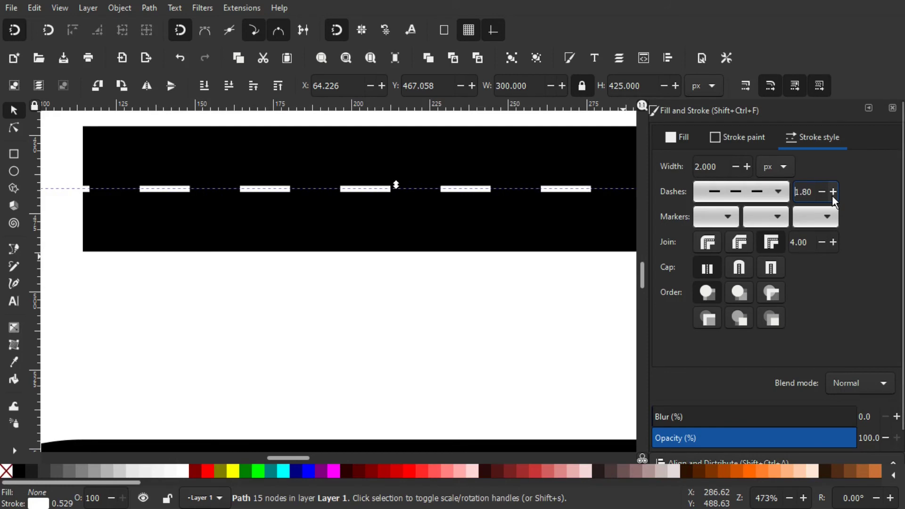
{"action": "left_click", "coordinate": [832, 195]}
{"action": "left_click", "coordinate": [833, 195]}
{"action": "left_click", "coordinate": [833, 195]}
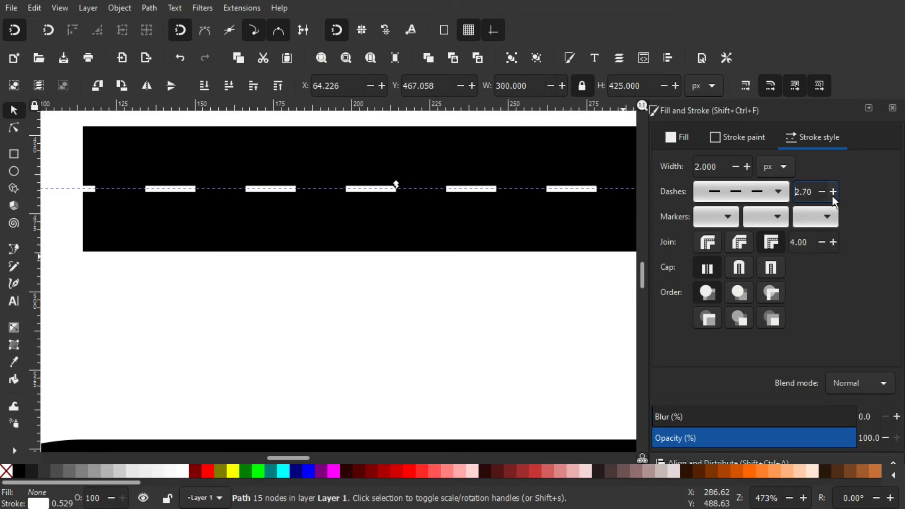
{"action": "left_click", "coordinate": [833, 195]}
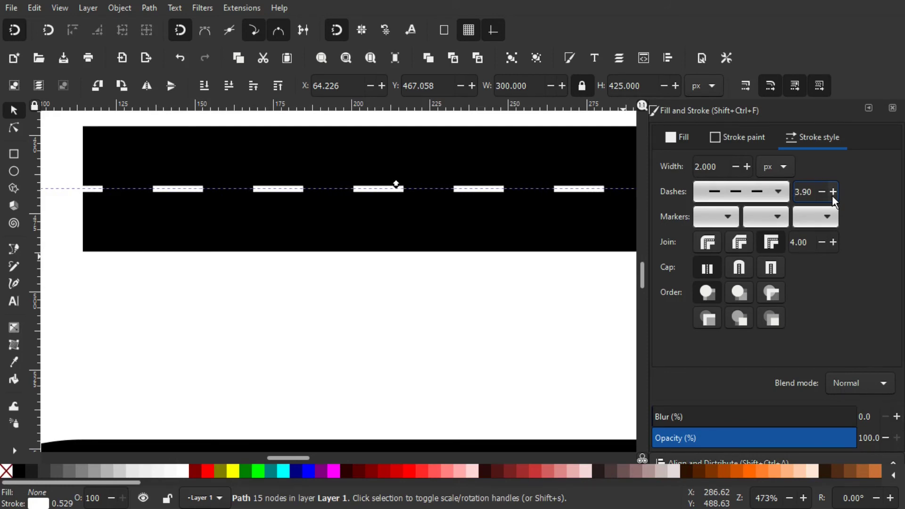
{"action": "left_click", "coordinate": [833, 196]}
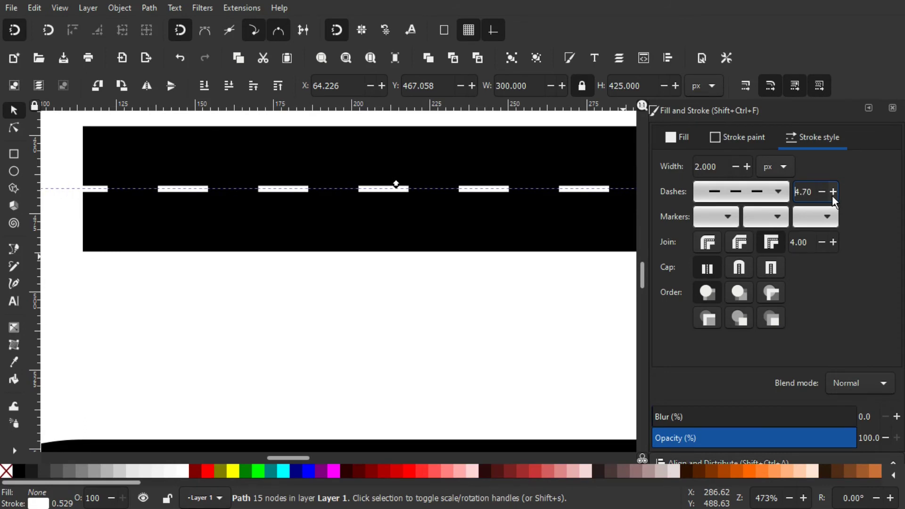
{"action": "left_click", "coordinate": [832, 191]}
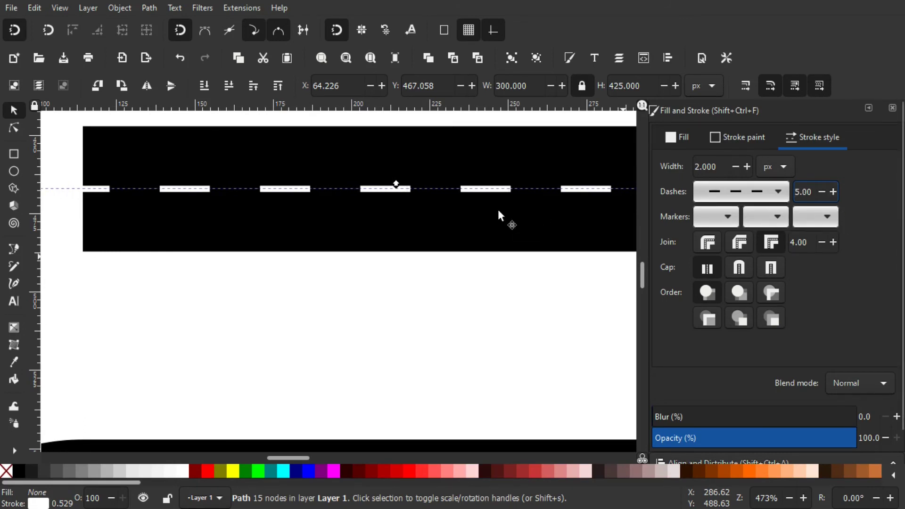
{"action": "key", "text": "ctrl+Left"}
{"action": "scroll", "coordinate": [455, 223], "scroll_direction": "down", "scroll_amount": 3, "text": "ctrl"}
Step: Convert the white dashed centre line with Path > Stroke to Path
{"action": "left_click", "coordinate": [430, 272]}
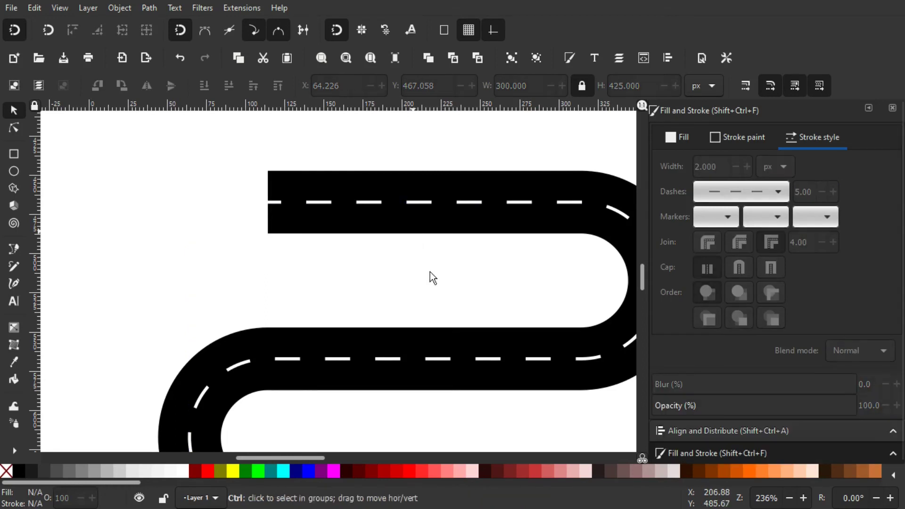
{"action": "scroll", "coordinate": [438, 291], "scroll_direction": "down", "scroll_amount": 3}
{"action": "scroll", "coordinate": [439, 291], "scroll_direction": "down", "scroll_amount": 5}
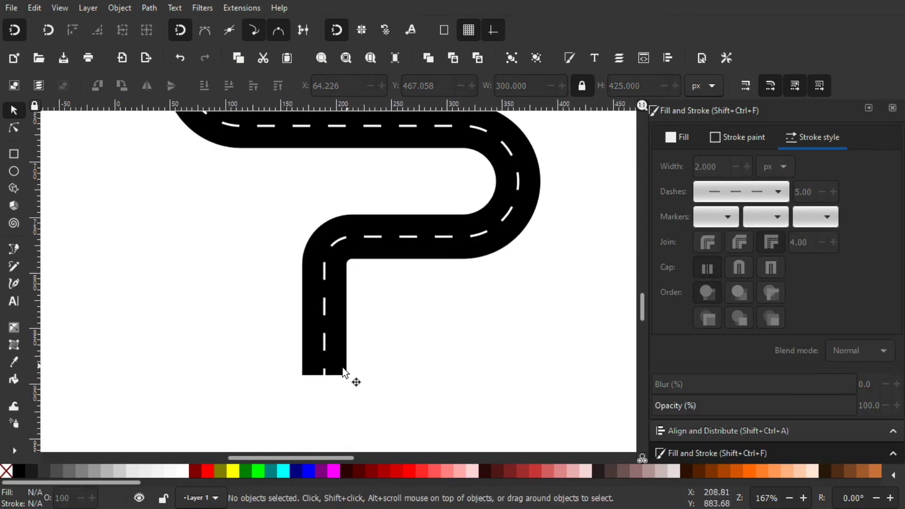
{"action": "scroll", "coordinate": [372, 252], "scroll_direction": "up", "scroll_amount": 10}
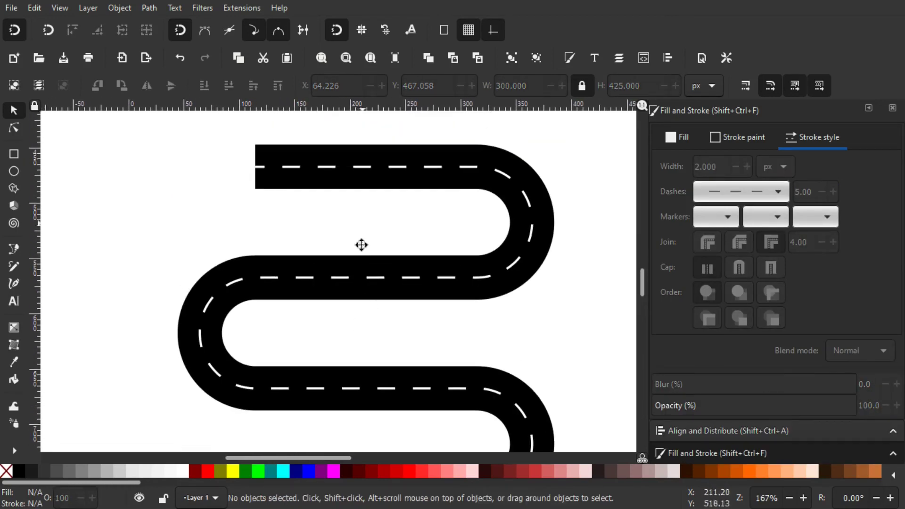
{"action": "scroll", "coordinate": [332, 246], "scroll_direction": "up", "scroll_amount": 1, "text": "ctrl"}
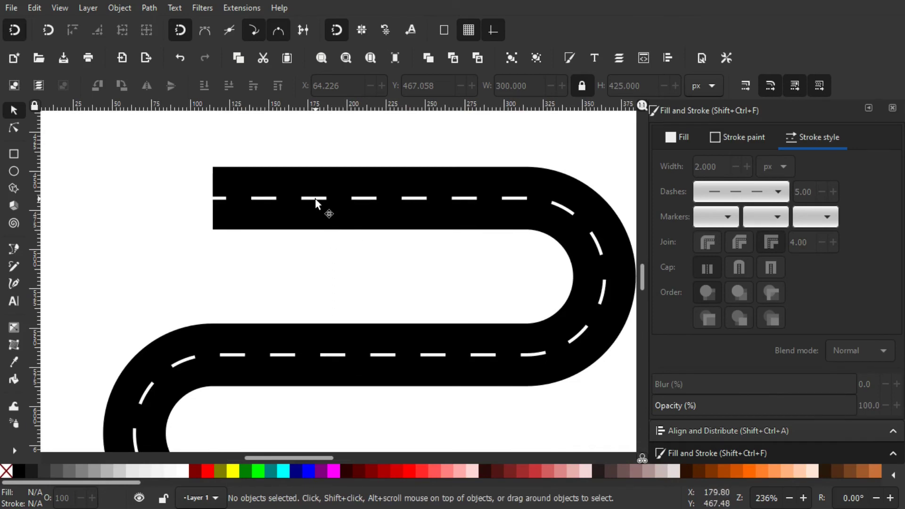
{"action": "left_click", "coordinate": [263, 199]}
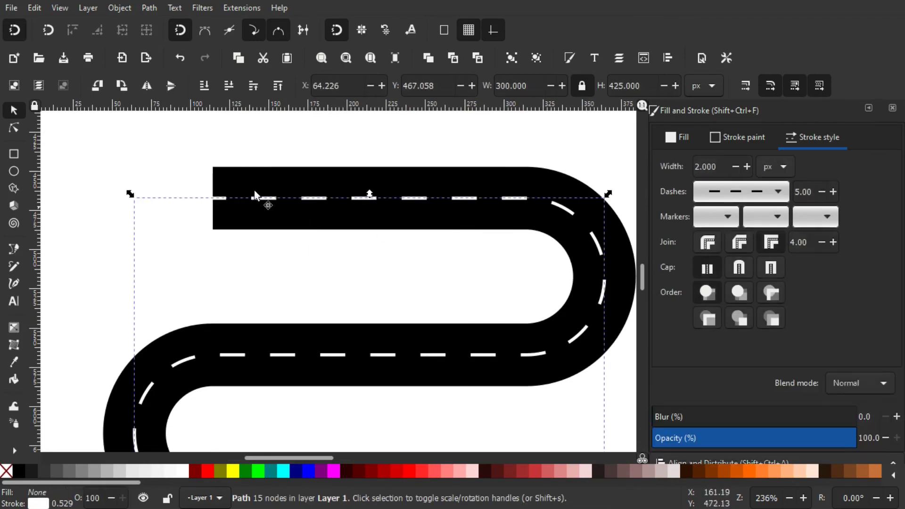
{"action": "left_click", "coordinate": [149, 8]}
{"action": "left_click", "coordinate": [177, 39]}
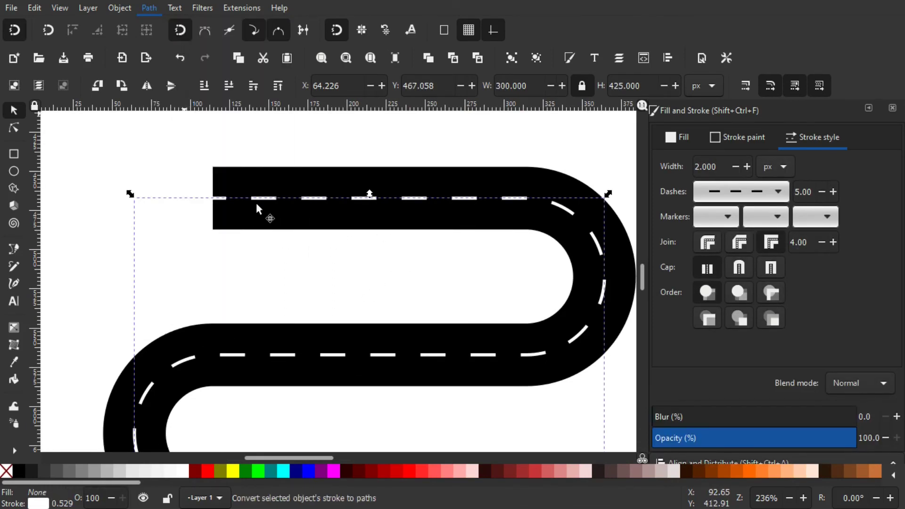
Step: Check the converted dash shapes' nodes with the Node tool, then deselect
{"action": "left_click", "coordinate": [14, 128]}
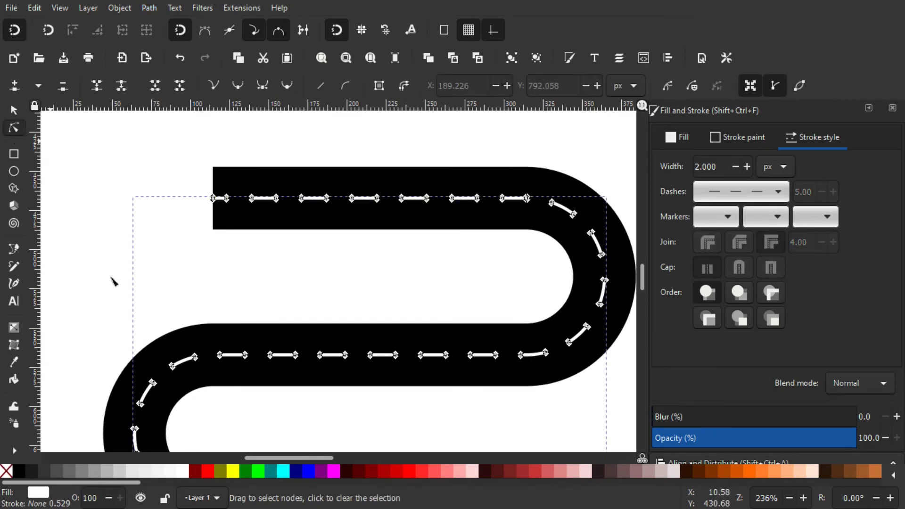
{"action": "scroll", "coordinate": [220, 236], "scroll_direction": "up", "scroll_amount": 3}
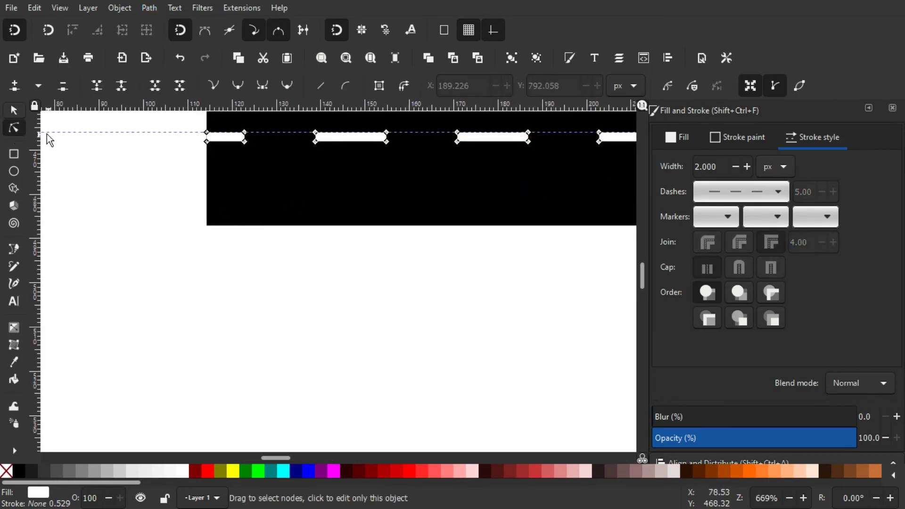
{"action": "left_click", "coordinate": [13, 110]}
{"action": "scroll", "coordinate": [230, 205], "scroll_direction": "down", "scroll_amount": 1}
{"action": "left_click", "coordinate": [348, 271]}
{"action": "left_click_drag", "start_coordinate": [348, 270], "coordinate": [263, 346]}
Step: Convert the black road's 40 px stroke into a filled path and view the whole road
{"action": "left_click", "coordinate": [341, 192]}
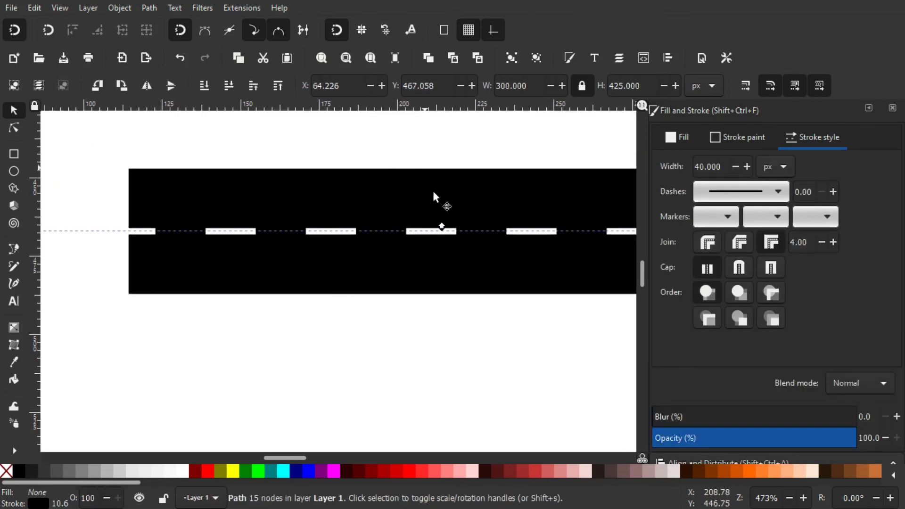
{"action": "left_click", "coordinate": [337, 328]}
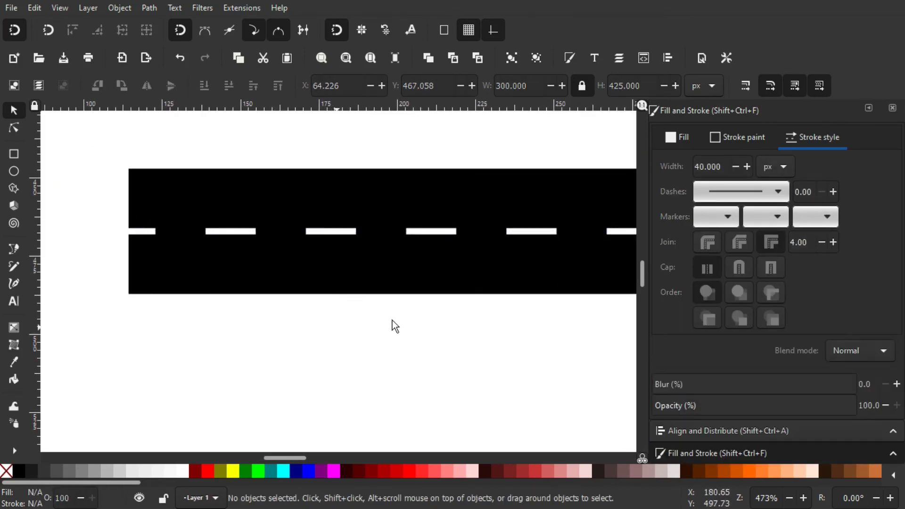
{"action": "left_click", "coordinate": [337, 281]}
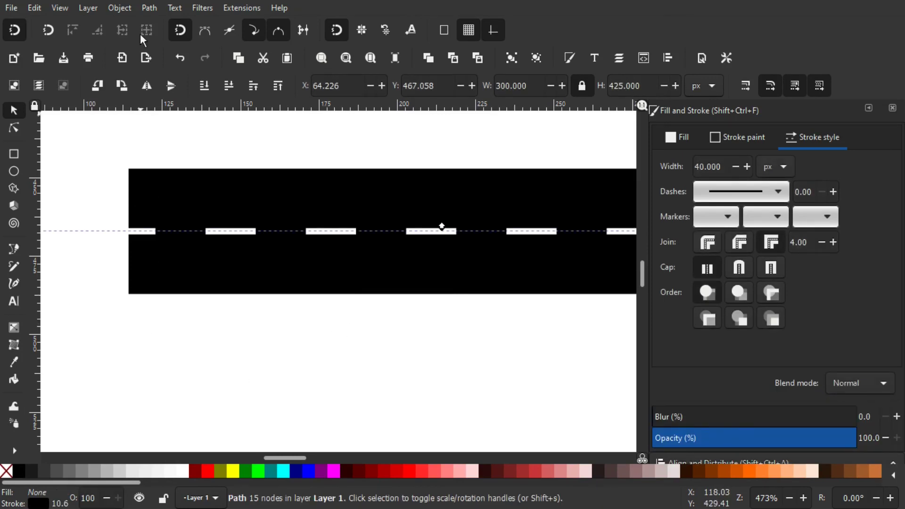
{"action": "left_click", "coordinate": [150, 8]}
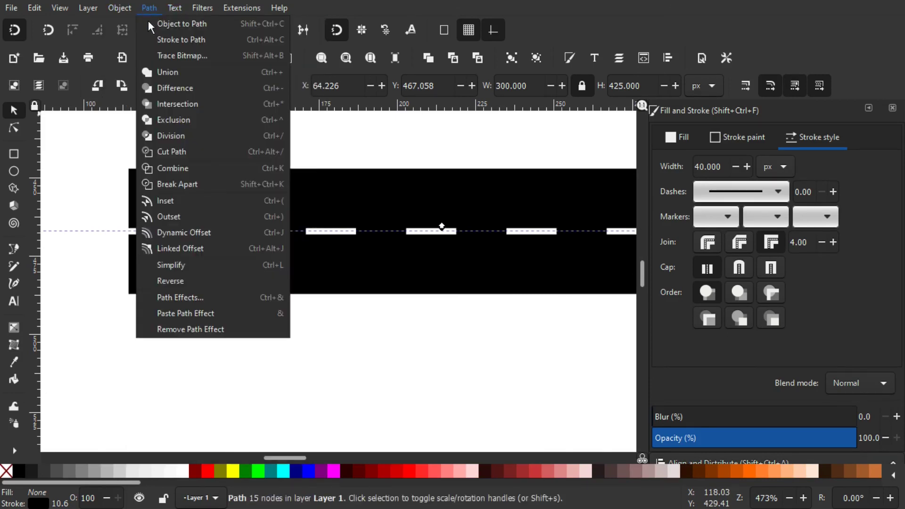
{"action": "left_click", "coordinate": [152, 38]}
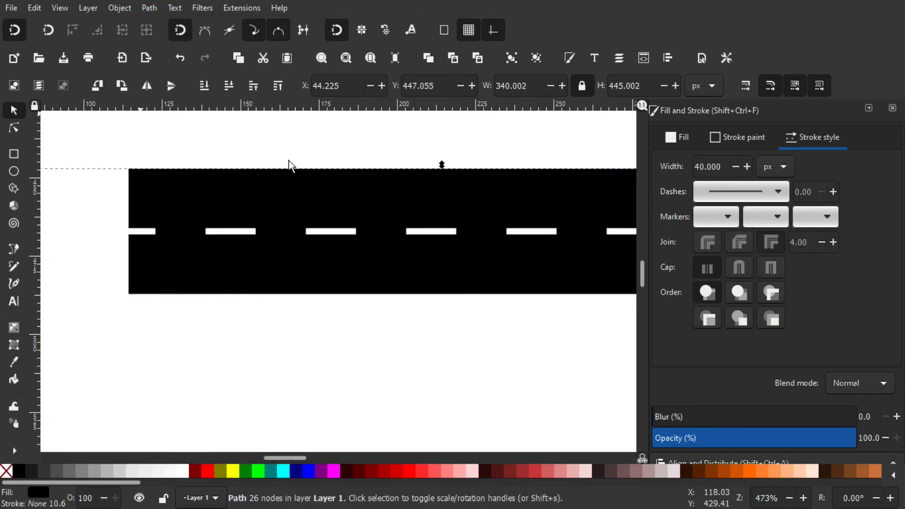
{"action": "scroll", "coordinate": [289, 165], "scroll_direction": "down", "scroll_amount": 3}
{"action": "scroll", "coordinate": [289, 165], "scroll_direction": "down", "scroll_amount": 1}
{"action": "left_click_drag", "start_coordinate": [411, 178], "coordinate": [357, 155]}
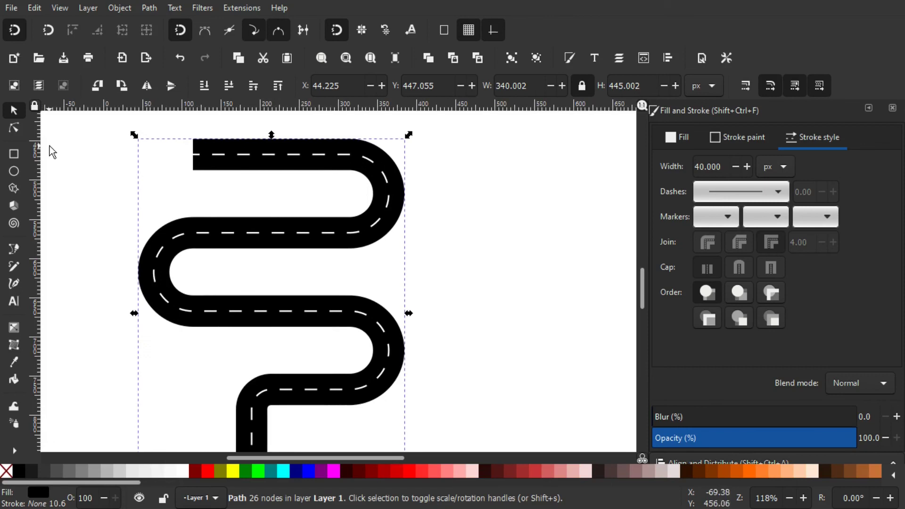
Step: Test-drag the road's top-left end node with the Node tool, then undo it
{"action": "left_click", "coordinate": [15, 129]}
{"action": "left_click_drag", "start_coordinate": [193, 139], "coordinate": [159, 140]}
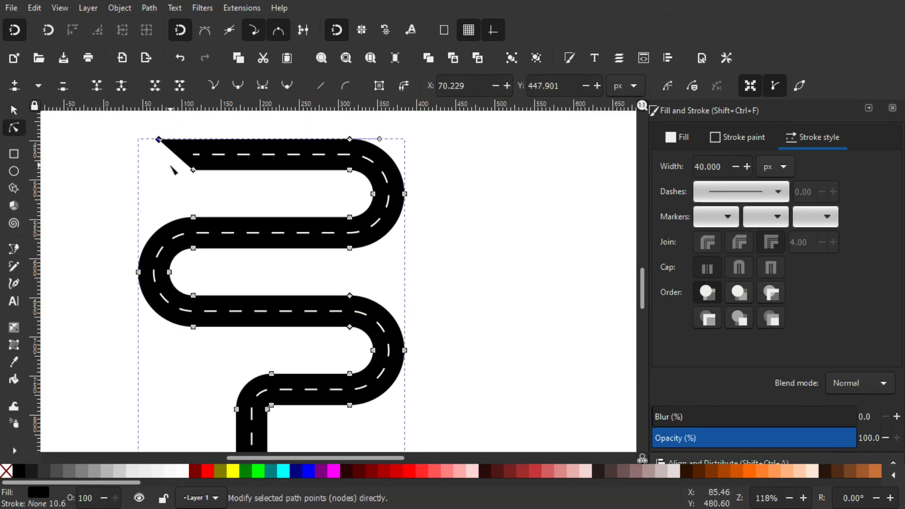
{"action": "key", "text": "ctrl+z"}
{"action": "left_click", "coordinate": [14, 109]}
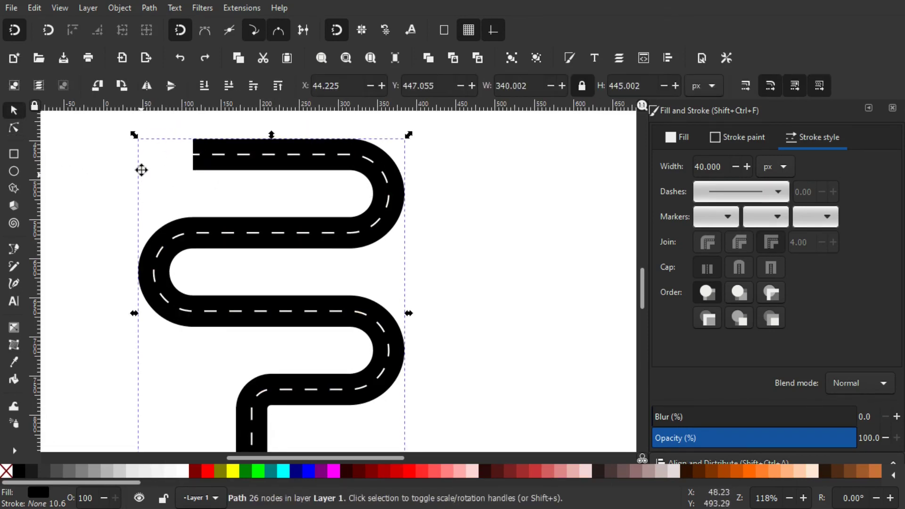
Step: Fill the road body with the 90% Gray palette swatch
{"action": "scroll", "coordinate": [143, 169], "scroll_direction": "down", "scroll_amount": 1}
{"action": "scroll", "coordinate": [323, 198], "scroll_direction": "right", "scroll_amount": 3}
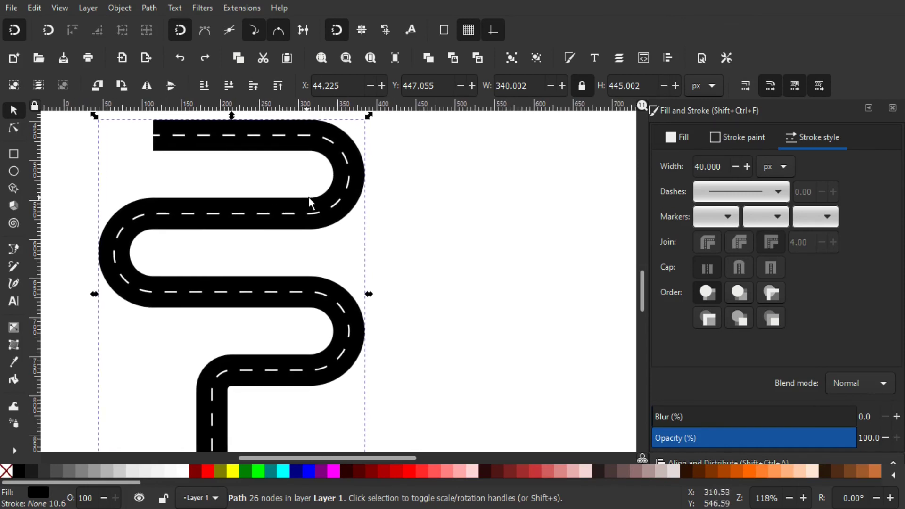
{"action": "scroll", "coordinate": [279, 218], "scroll_direction": "up", "scroll_amount": 1}
{"action": "scroll", "coordinate": [279, 218], "scroll_direction": "left", "scroll_amount": 1}
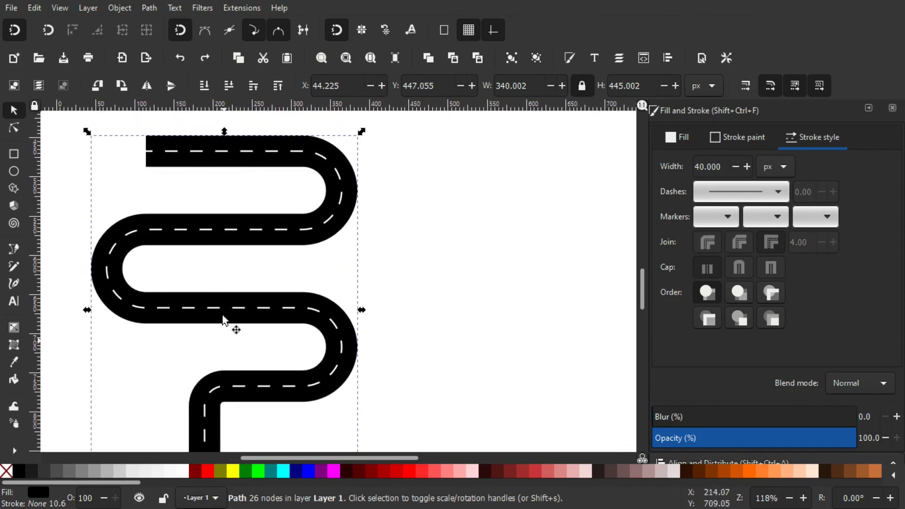
{"action": "left_click", "coordinate": [34, 471]}
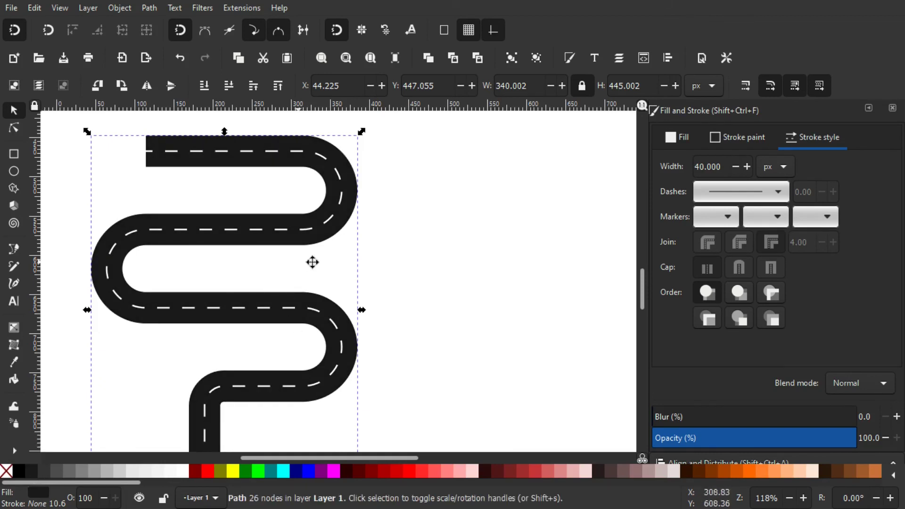
{"action": "scroll", "coordinate": [316, 262], "scroll_direction": "left", "scroll_amount": 2}
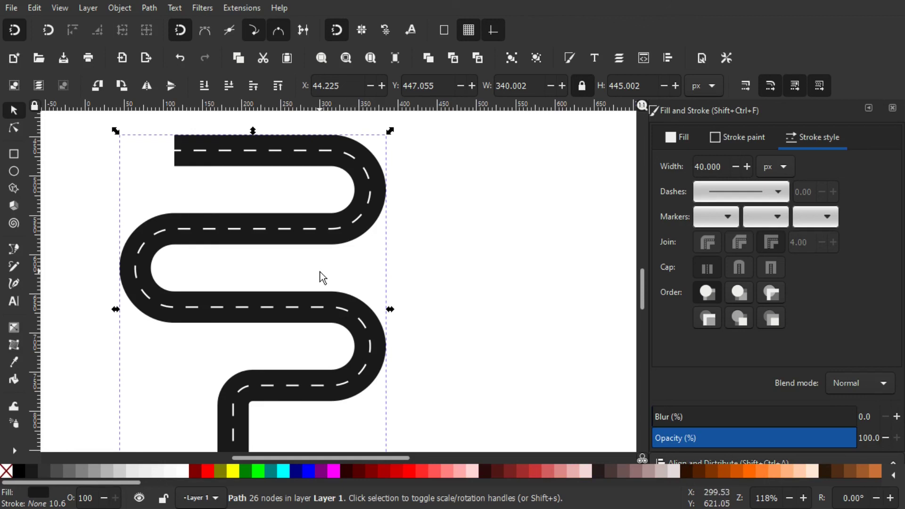
{"action": "scroll", "coordinate": [426, 215], "scroll_direction": "down", "scroll_amount": 1}
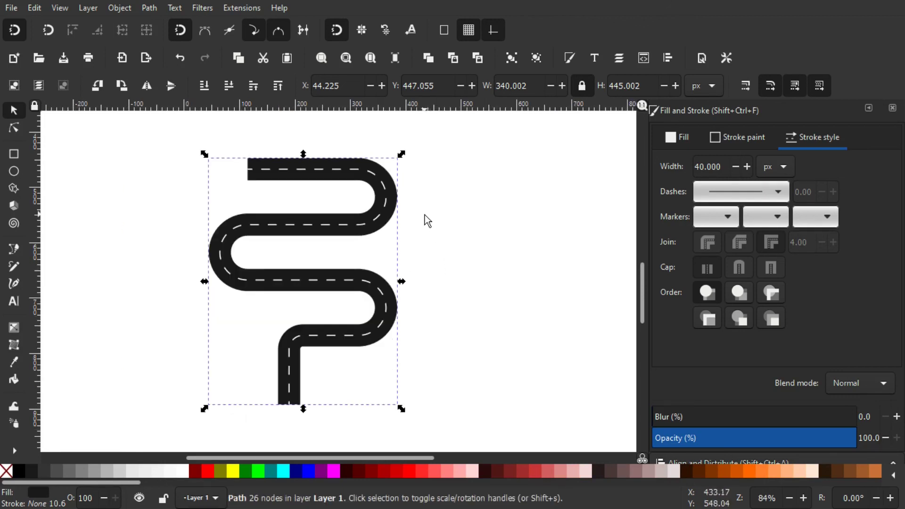
Step: Select both the gray road and the white dash shapes and group them
{"action": "key", "text": "ctrl+a"}
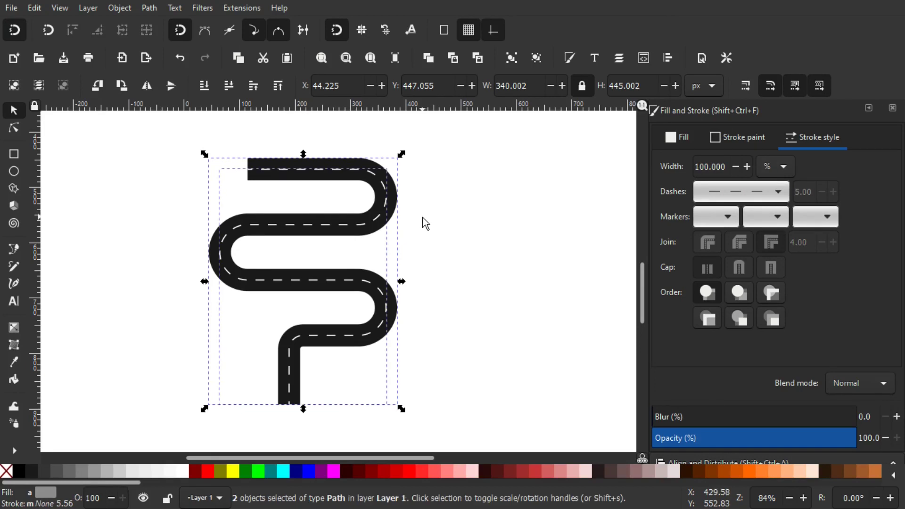
{"action": "key", "text": "ctrl+g"}
{"action": "scroll", "coordinate": [410, 224], "scroll_direction": "right", "scroll_amount": 1}
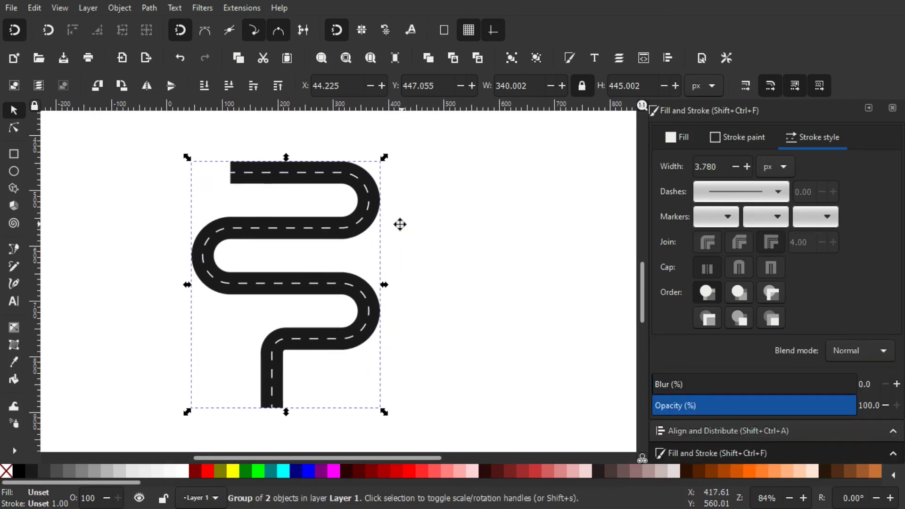
{"action": "scroll", "coordinate": [381, 222], "scroll_direction": "right", "scroll_amount": 1}
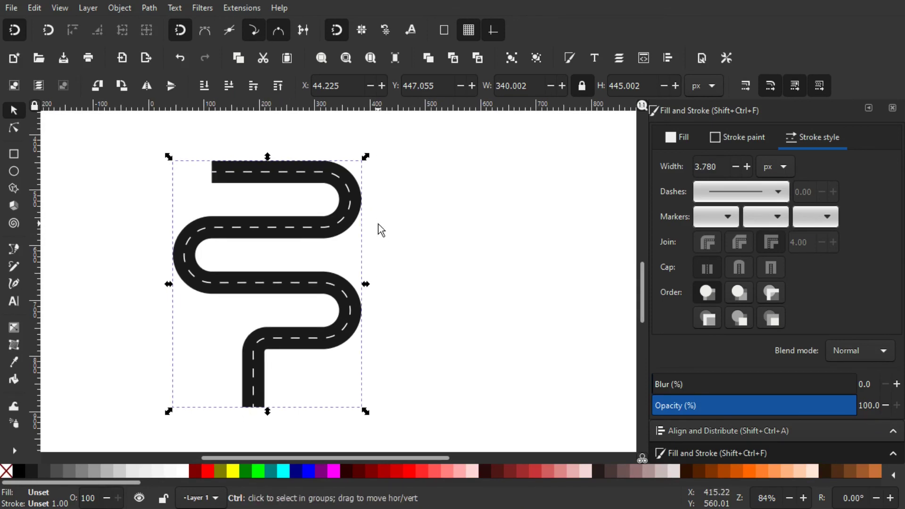
{"action": "scroll", "coordinate": [378, 224], "scroll_direction": "up", "scroll_amount": 2, "text": "ctrl"}
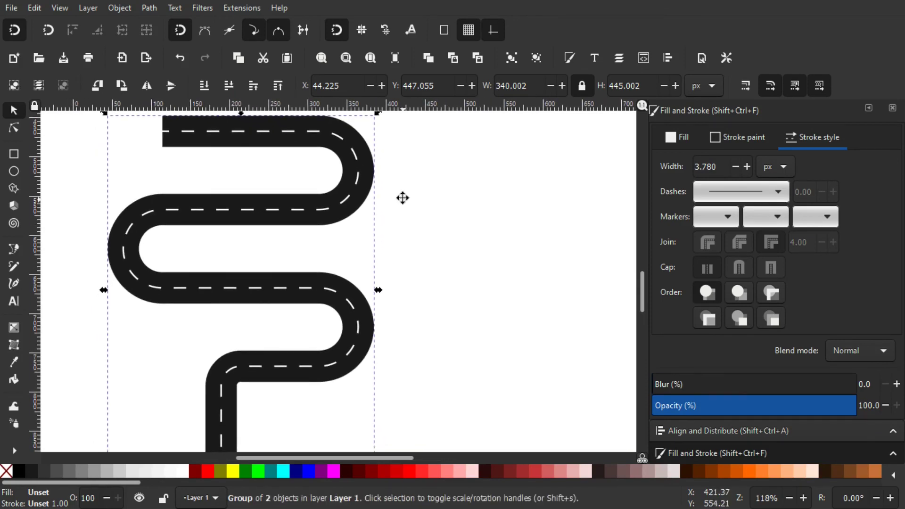
{"action": "left_click_drag", "start_coordinate": [403, 198], "coordinate": [400, 196]}
{"action": "key", "text": "F11"}
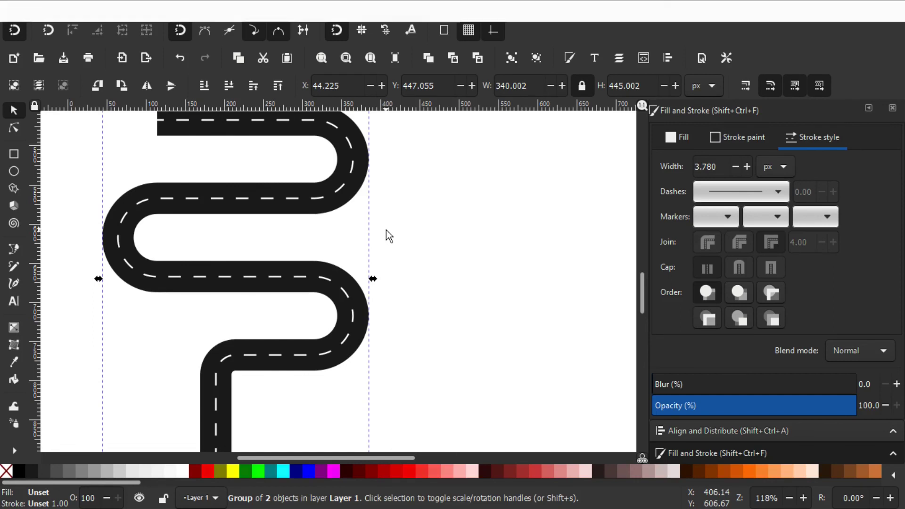